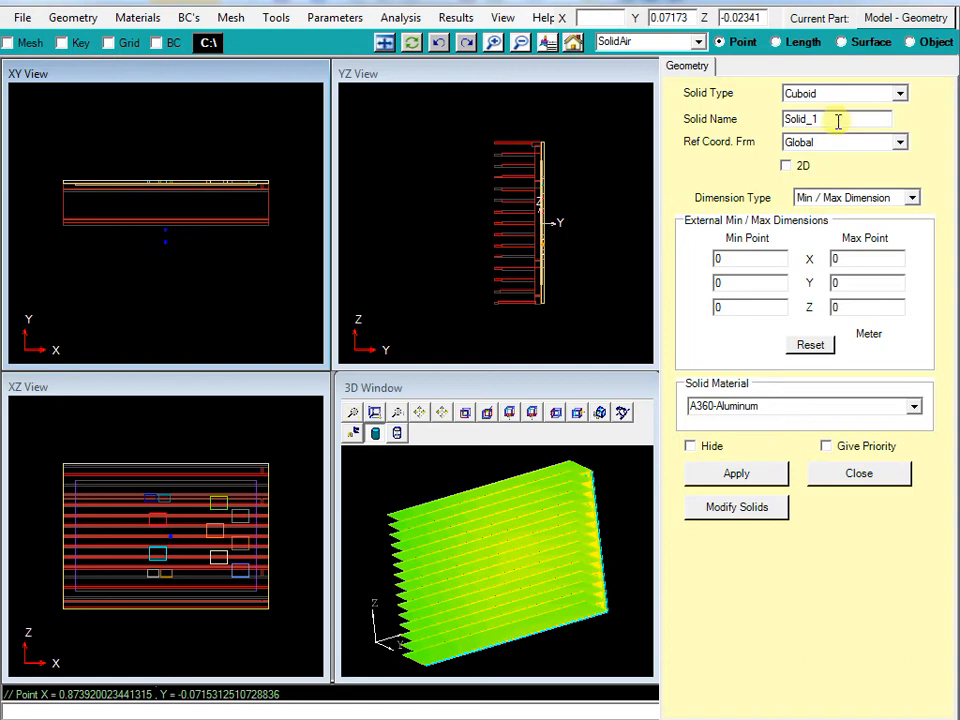
- Name the new cuboid solid Fan and set its dimension type to Center and Size
left_click_drag(838, 120, 752, 116)
type("Fan")
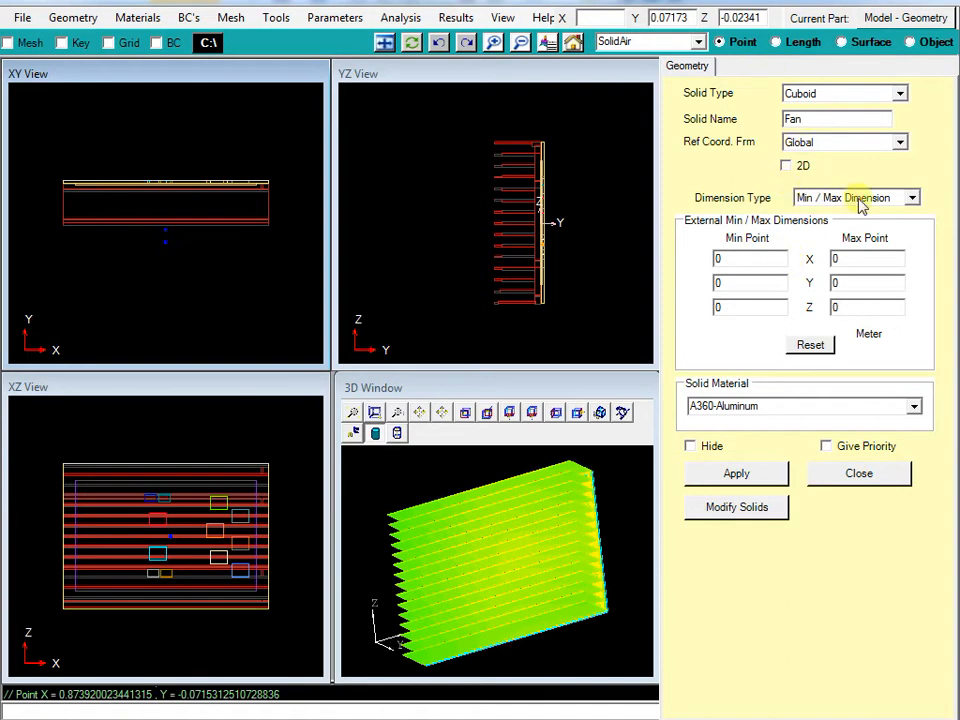
left_click(801, 203)
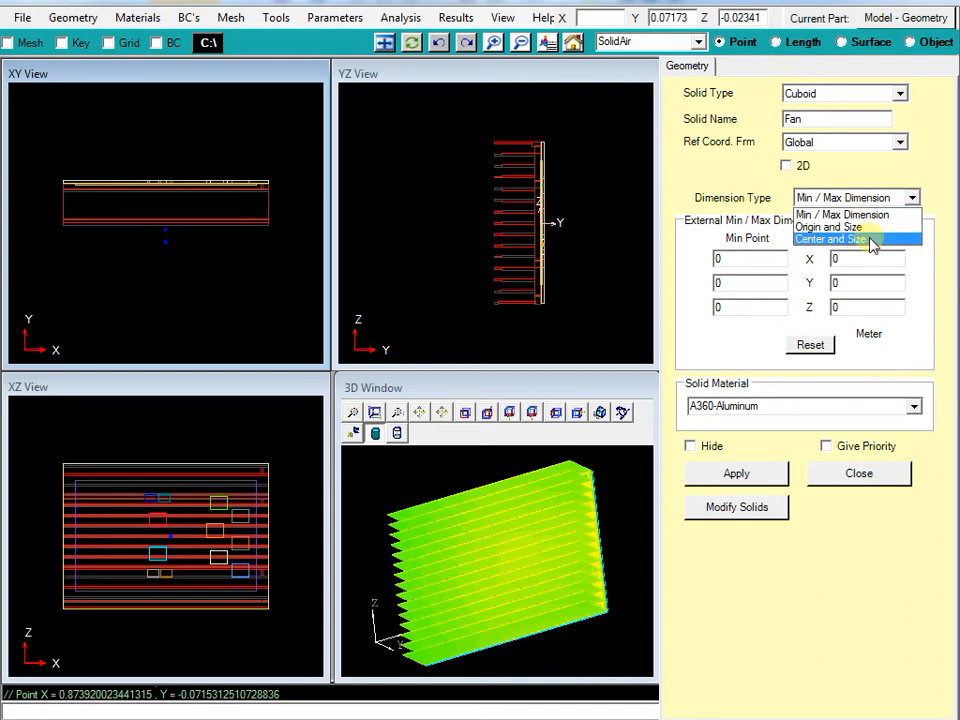
left_click(869, 240)
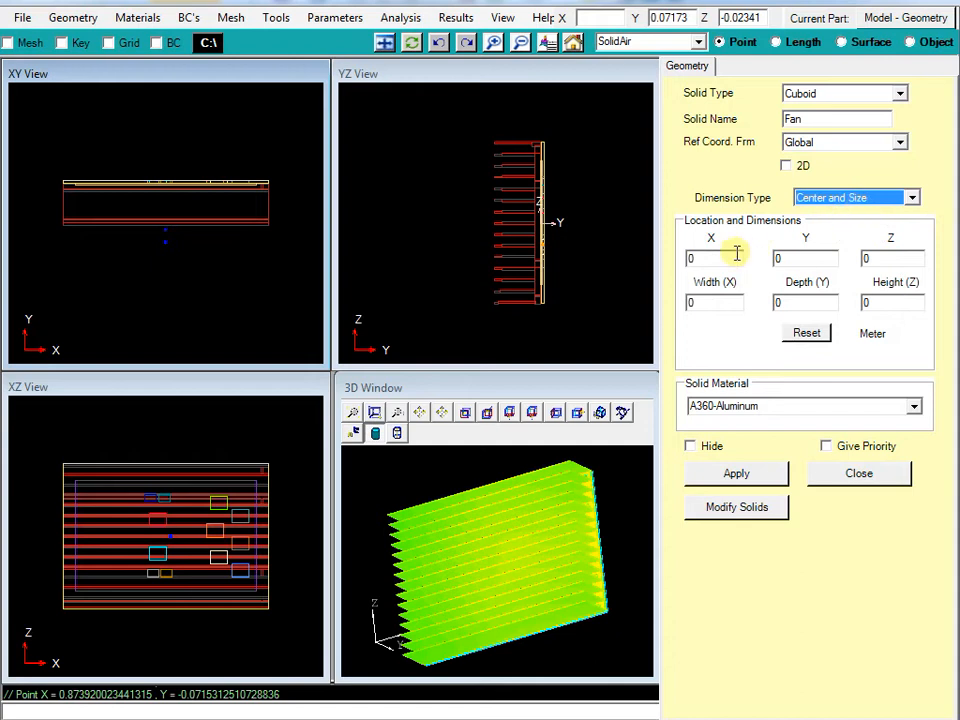
- Using element-center point picking, locate the Fan's center below the heat sink at X 0.876825, Y -0.06353125, Z 0.00214 m
left_click(744, 44)
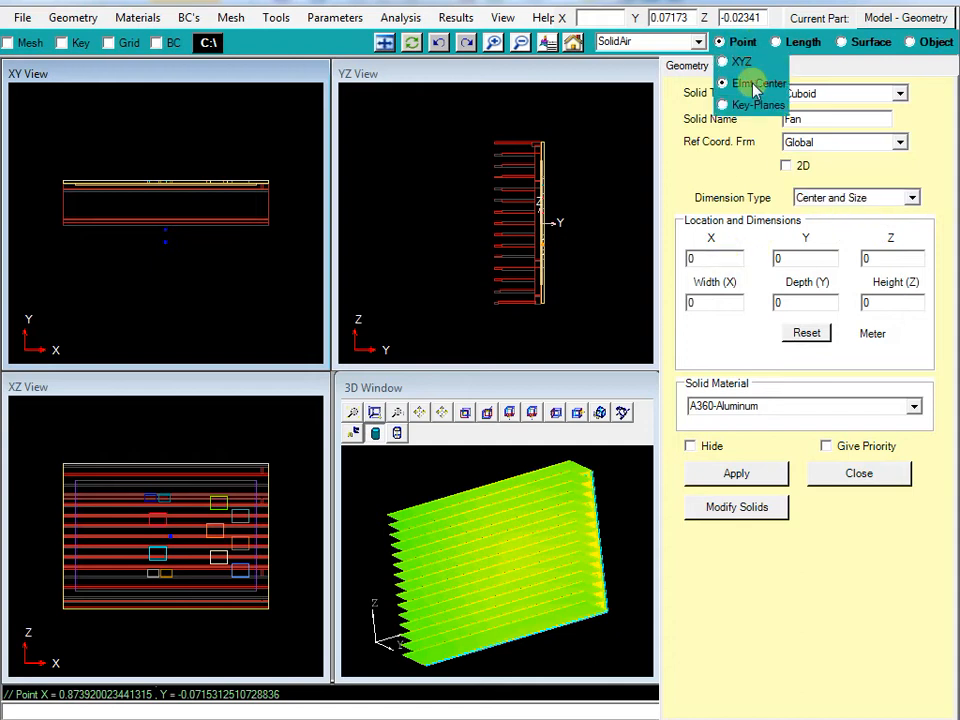
left_click(760, 92)
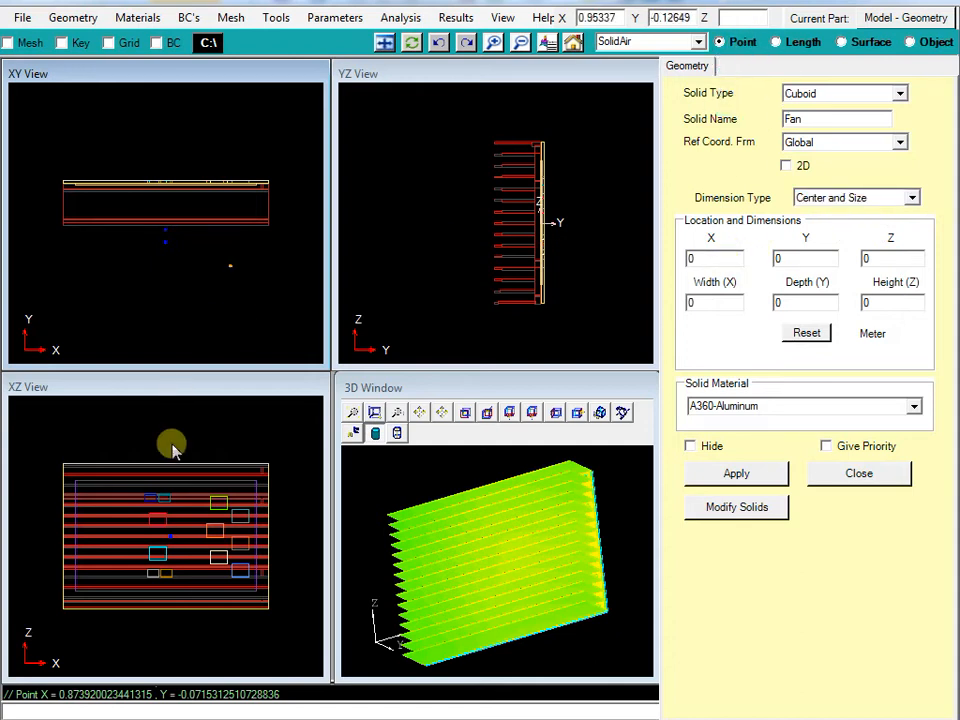
left_click(170, 541)
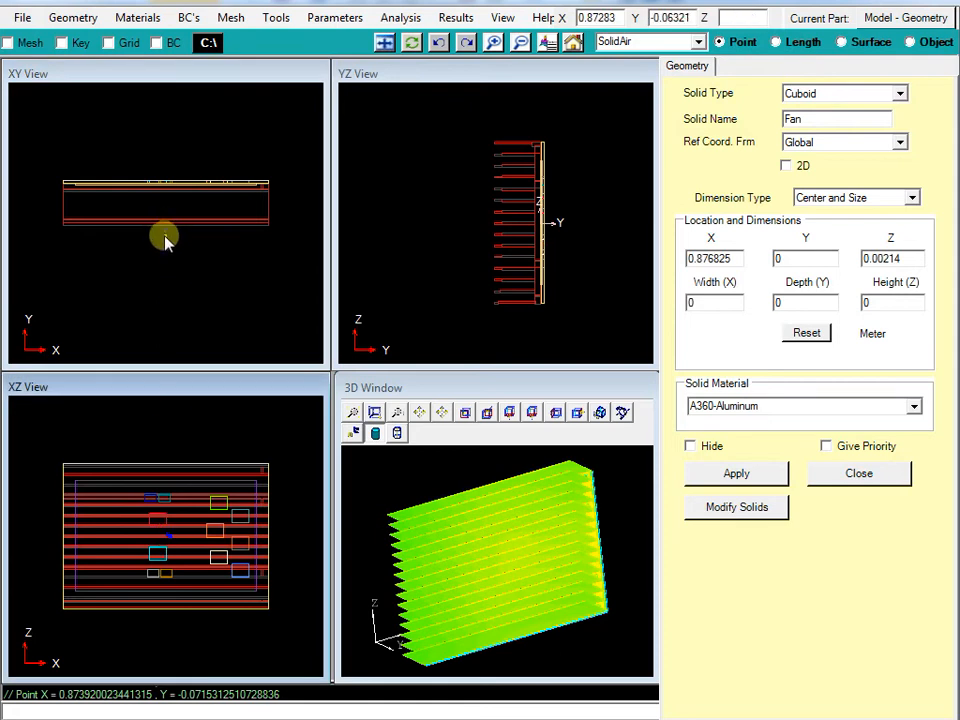
left_click(165, 238)
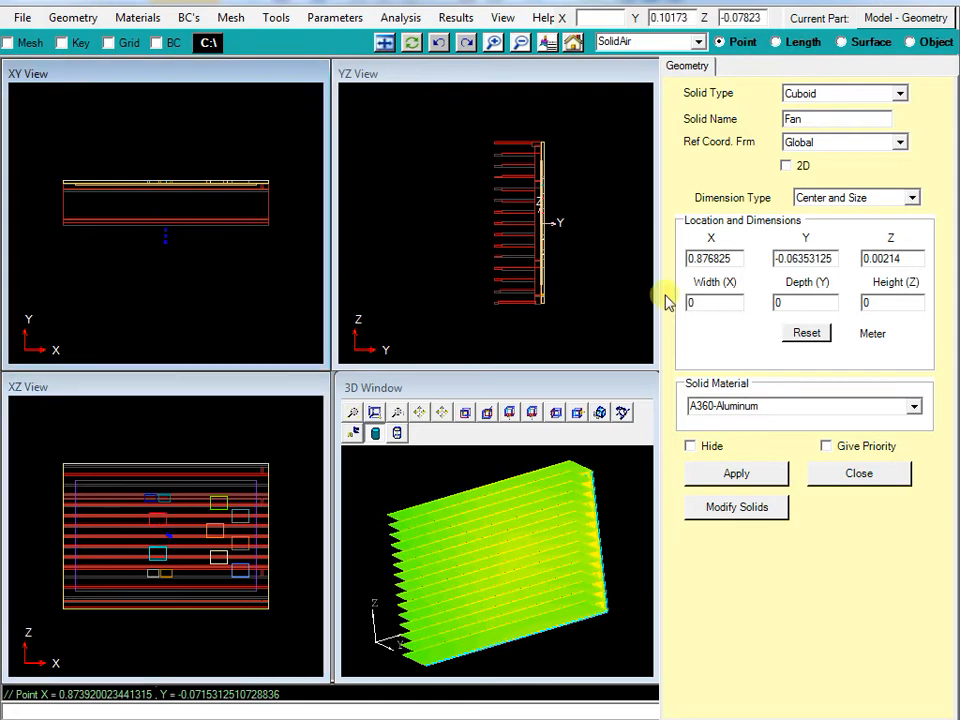
- Set the Fan cuboid's width to 0.12 m, depth to 0.003 m and height to 0.12 m
left_click_drag(737, 306, 684, 307)
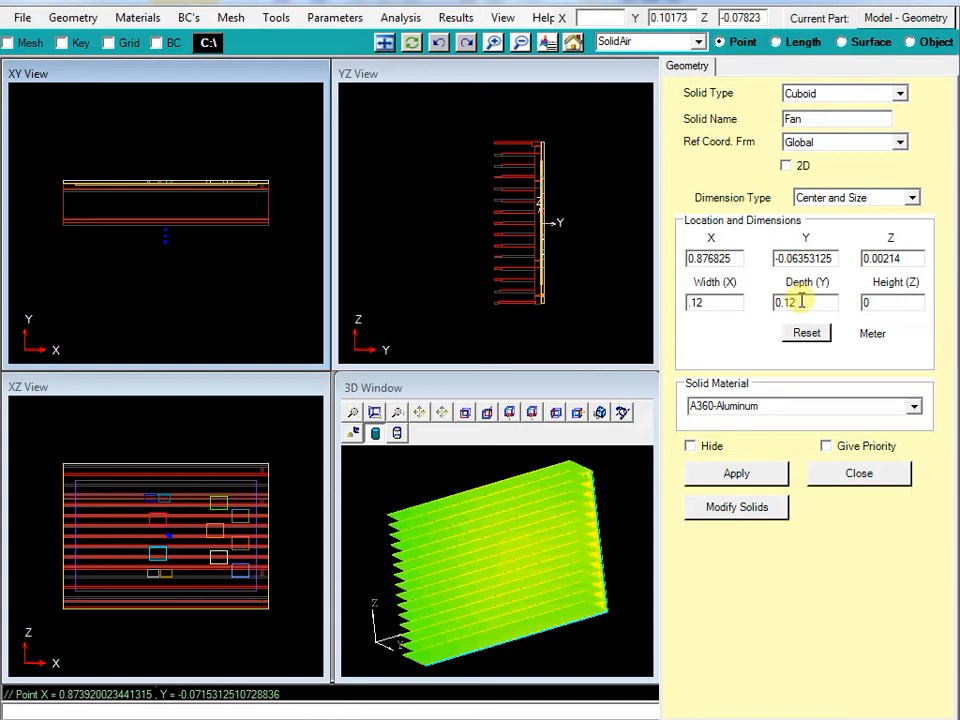
left_click_drag(801, 300, 767, 300)
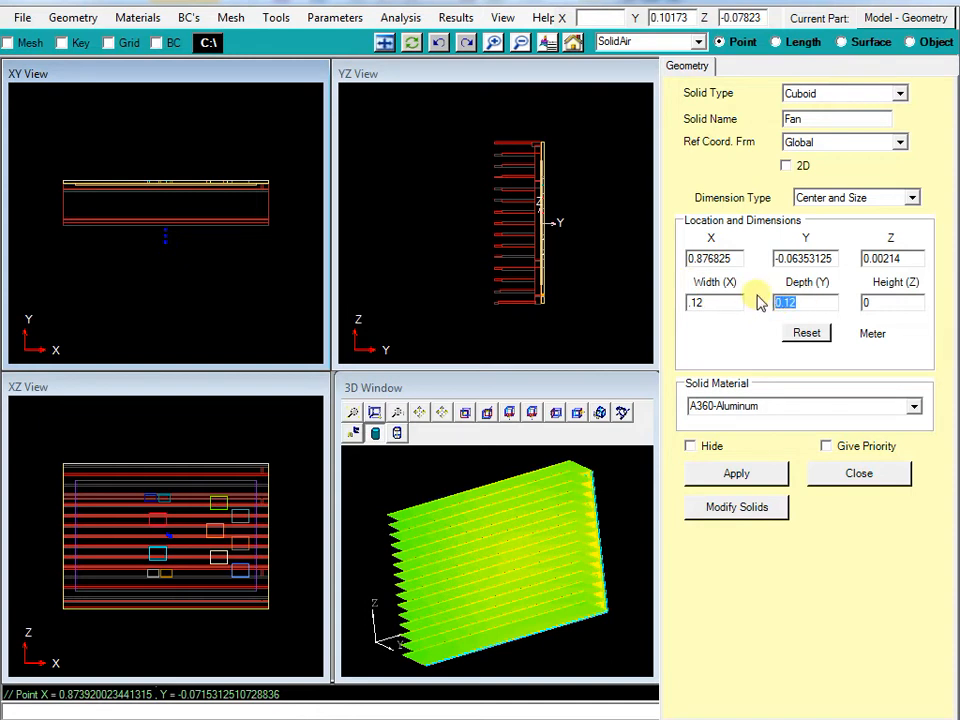
key("Return")
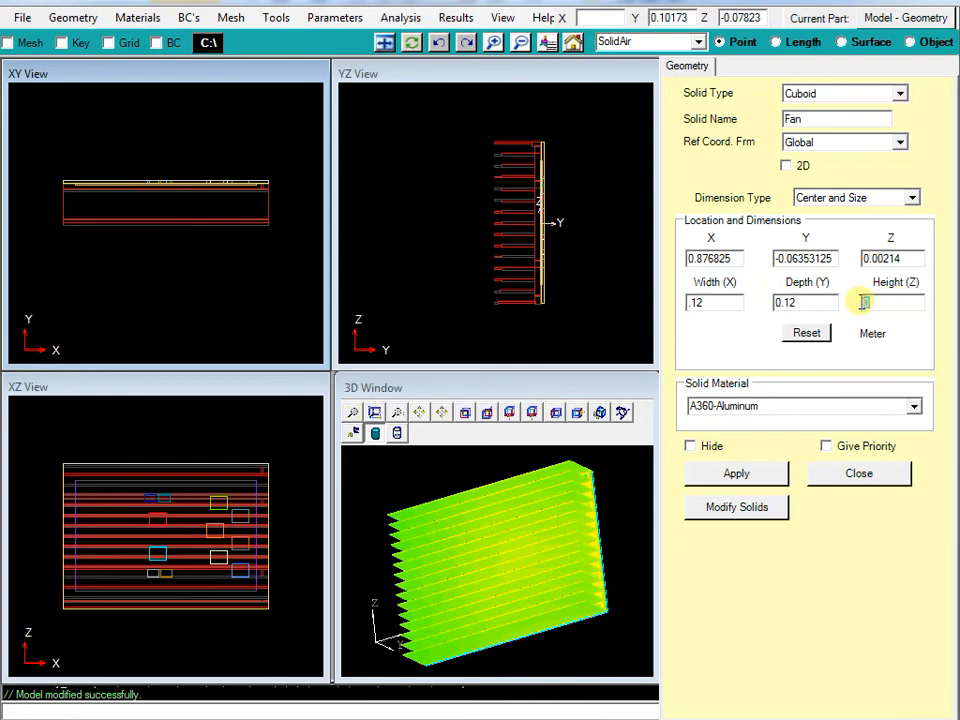
left_click_drag(863, 302, 881, 302)
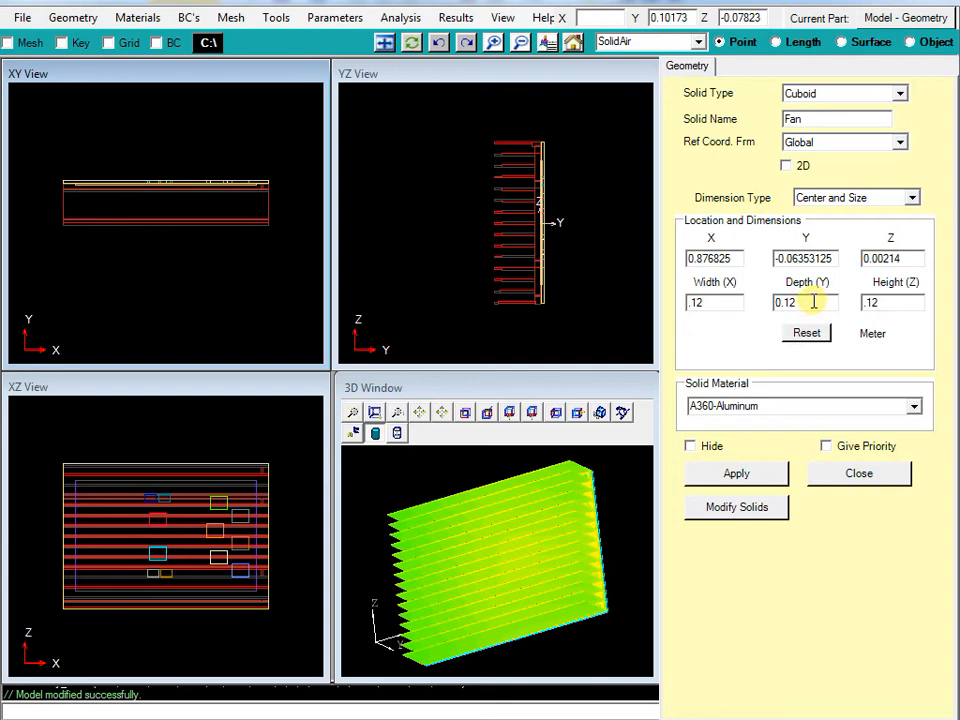
left_click_drag(813, 302, 778, 304)
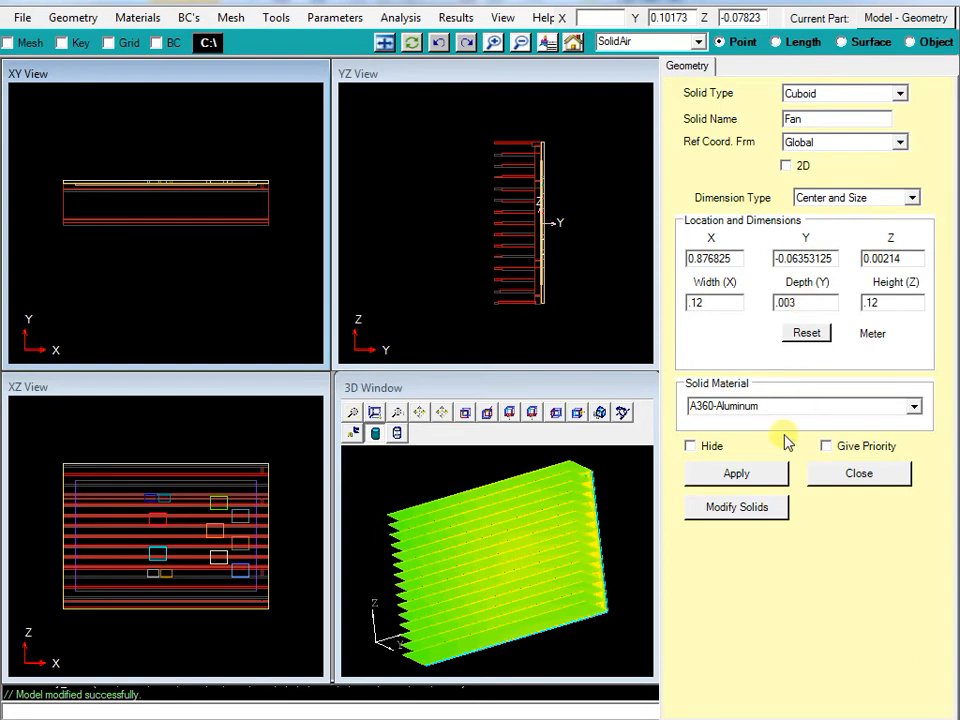
- Assign a new material named Plastic to the Fan cuboid and create the solid
left_click(913, 406)
scroll(838, 440, "down", 5)
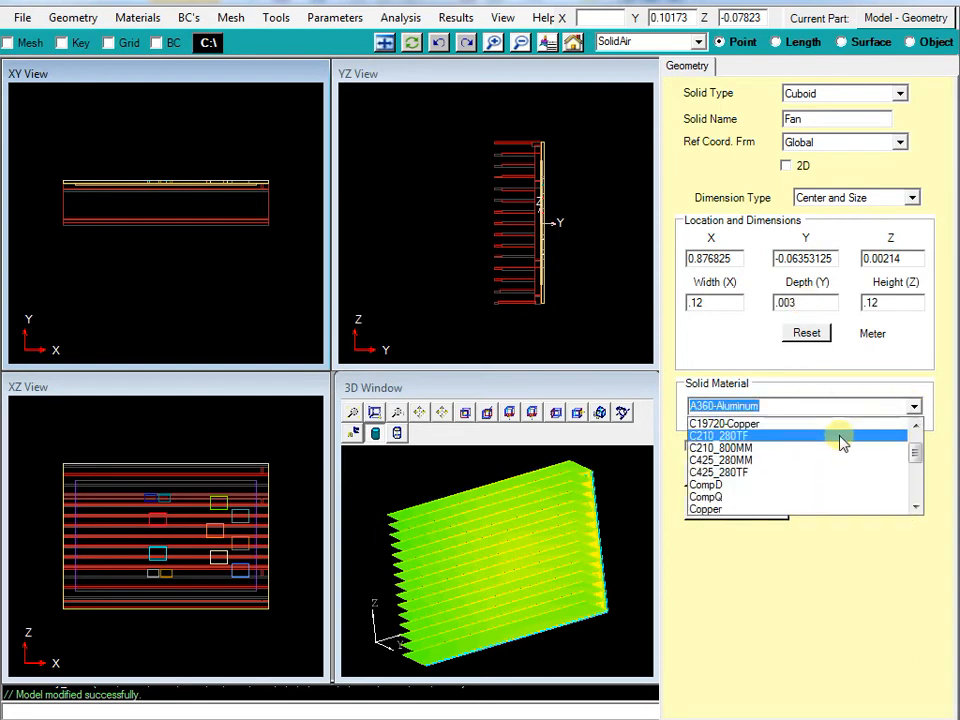
scroll(840, 452, "down", 1)
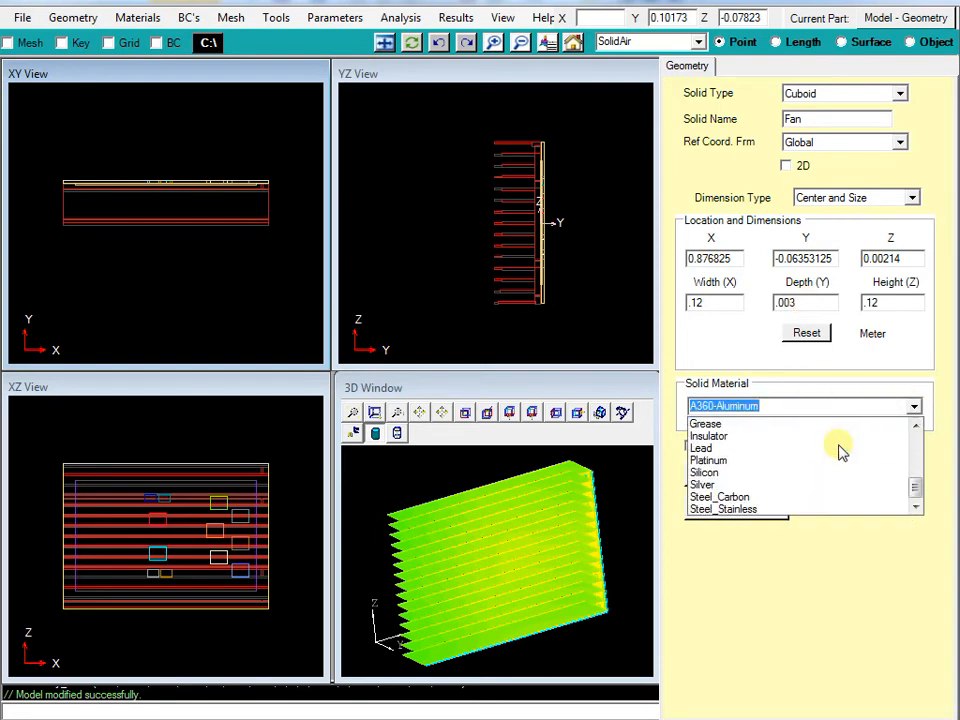
scroll(838, 470, "up", 3)
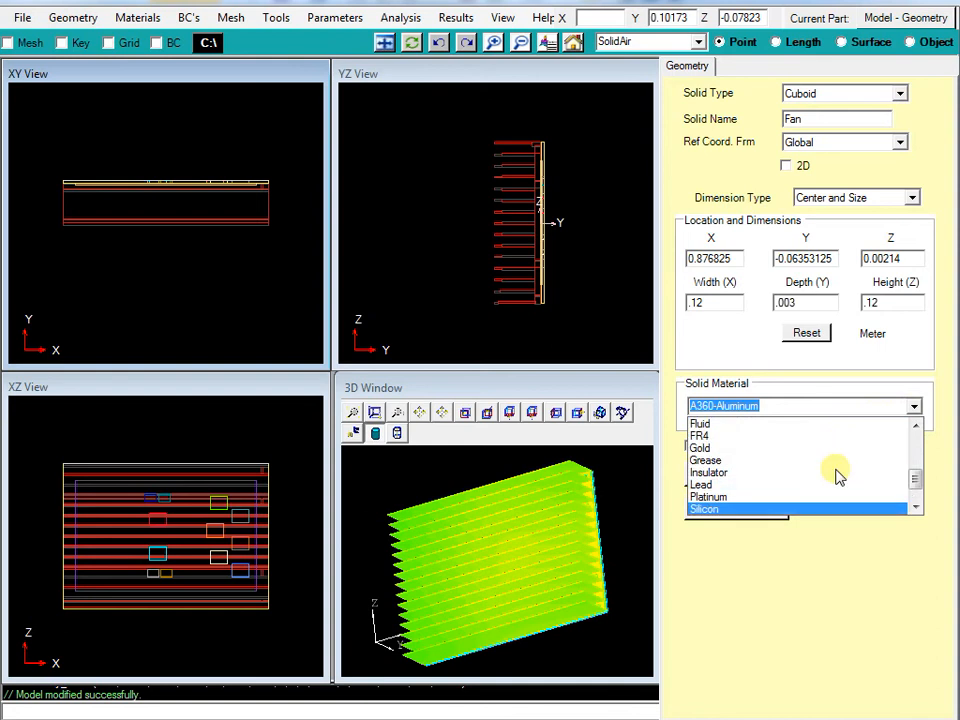
scroll(838, 477, "up", 4)
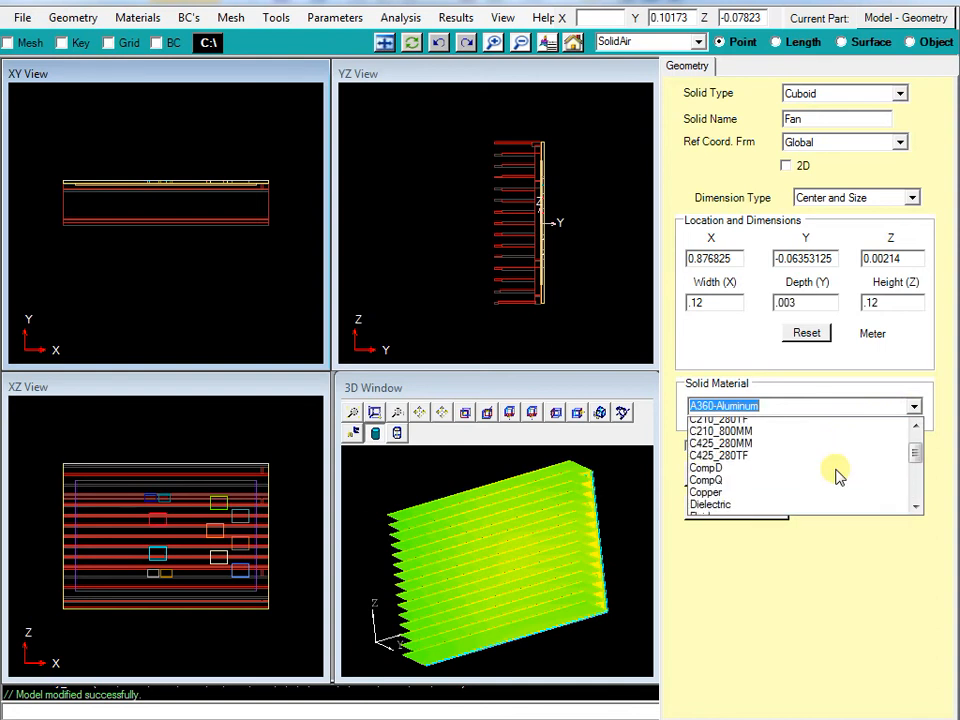
left_click(814, 396)
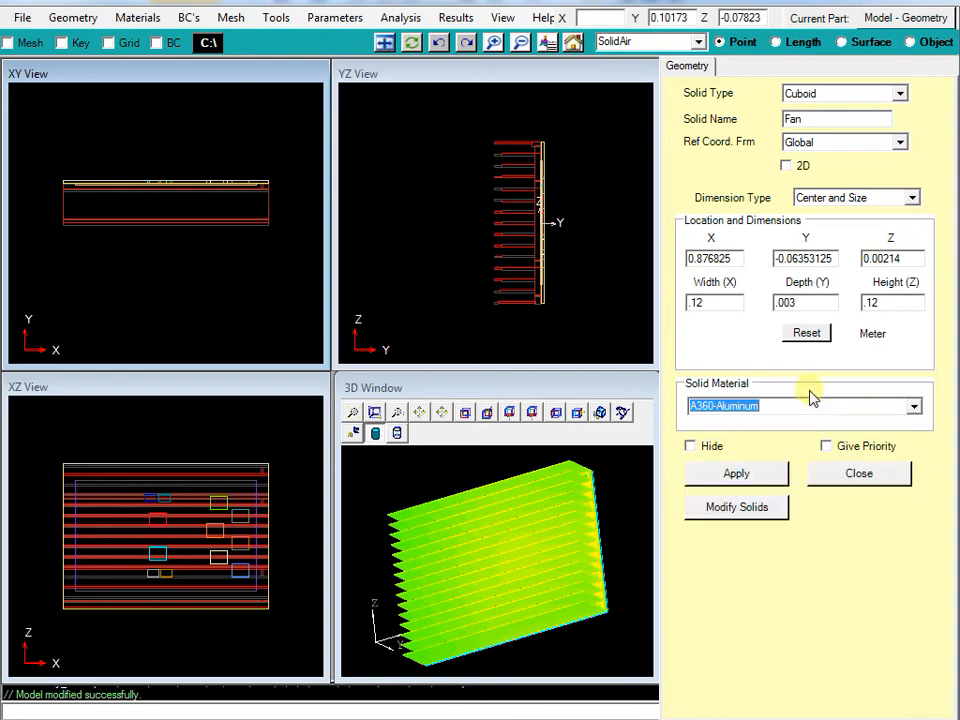
type("Plastic")
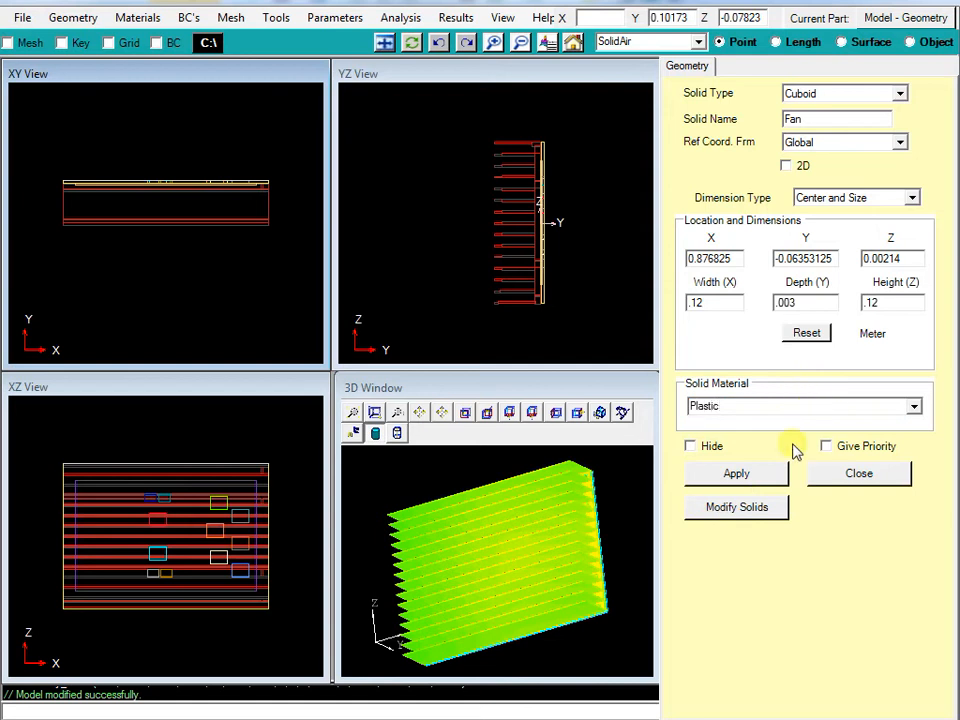
left_click(762, 475)
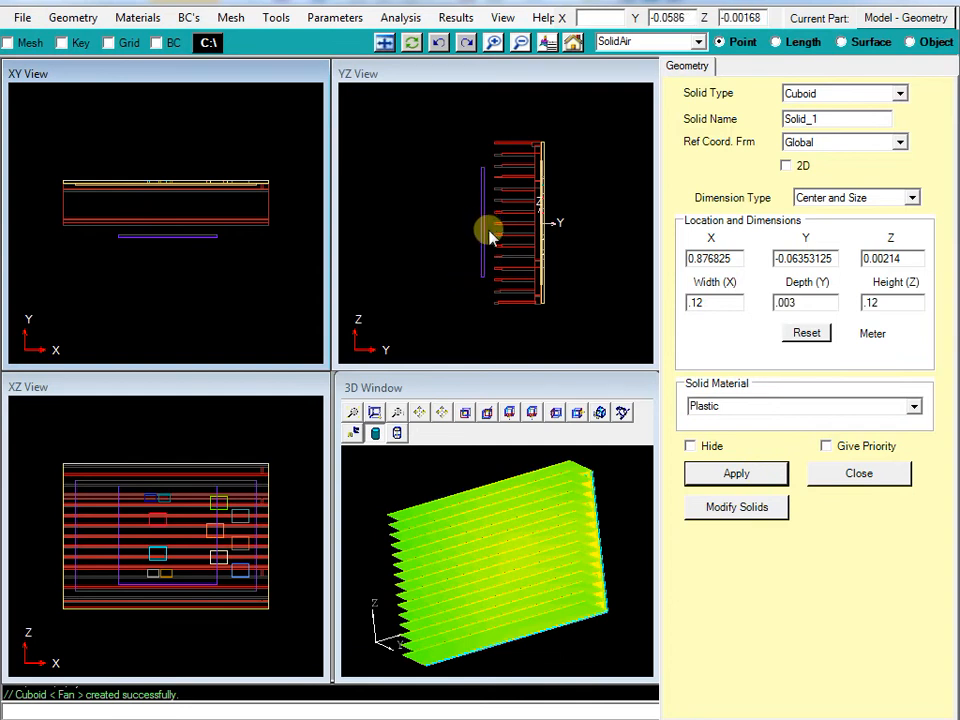
- Modify the existing Fan cuboid so its depth in Y is 0.005 m
left_click(760, 507)
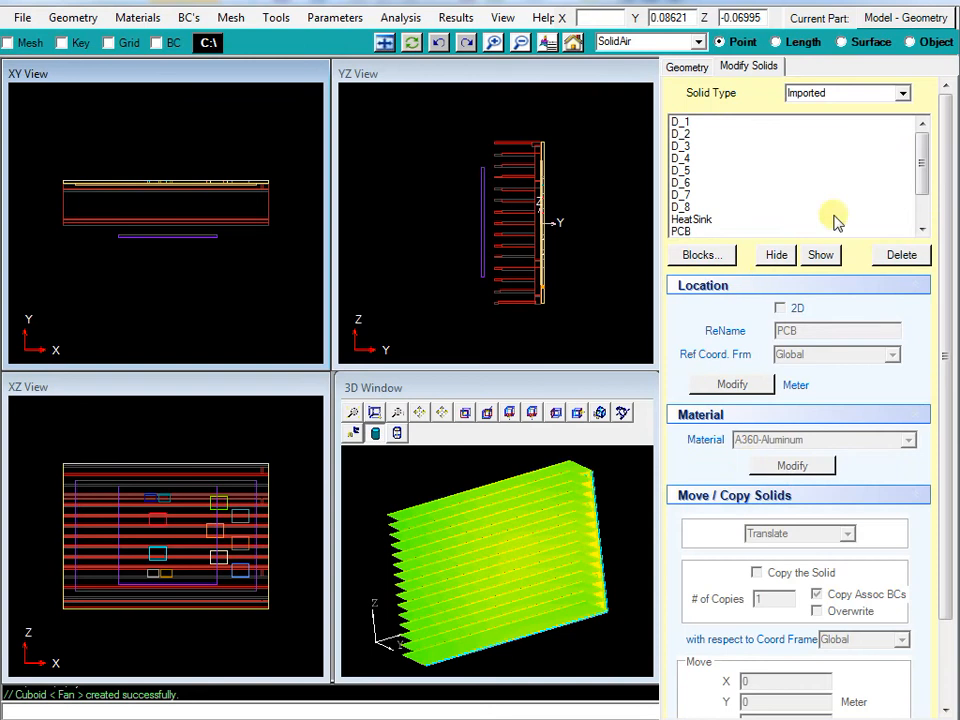
left_click_drag(921, 171, 913, 122)
left_click(904, 94)
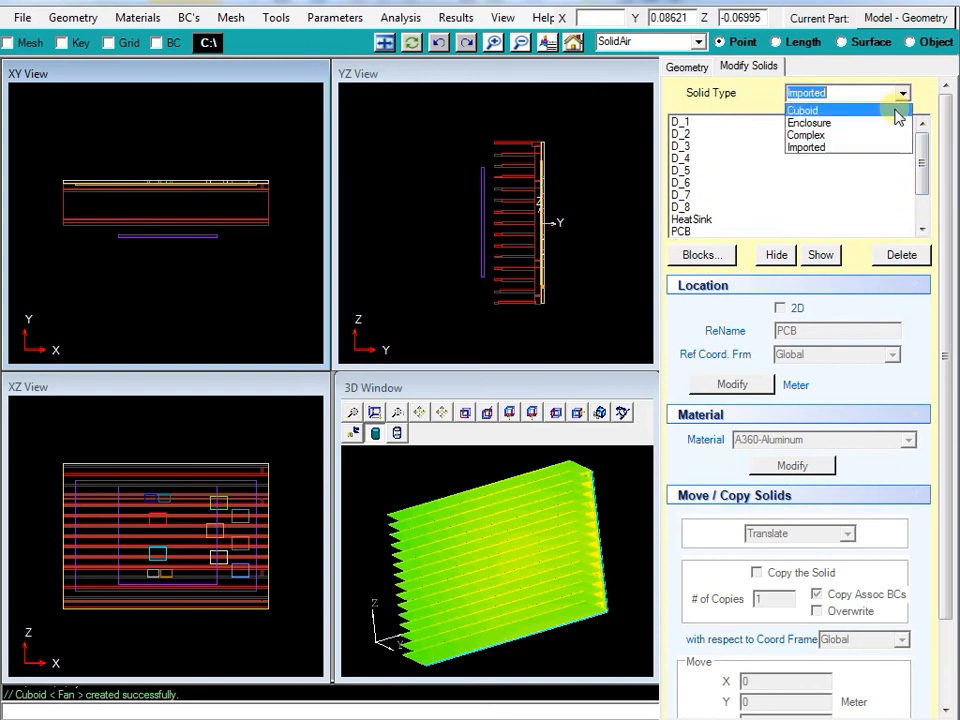
left_click(893, 107)
left_click(795, 137)
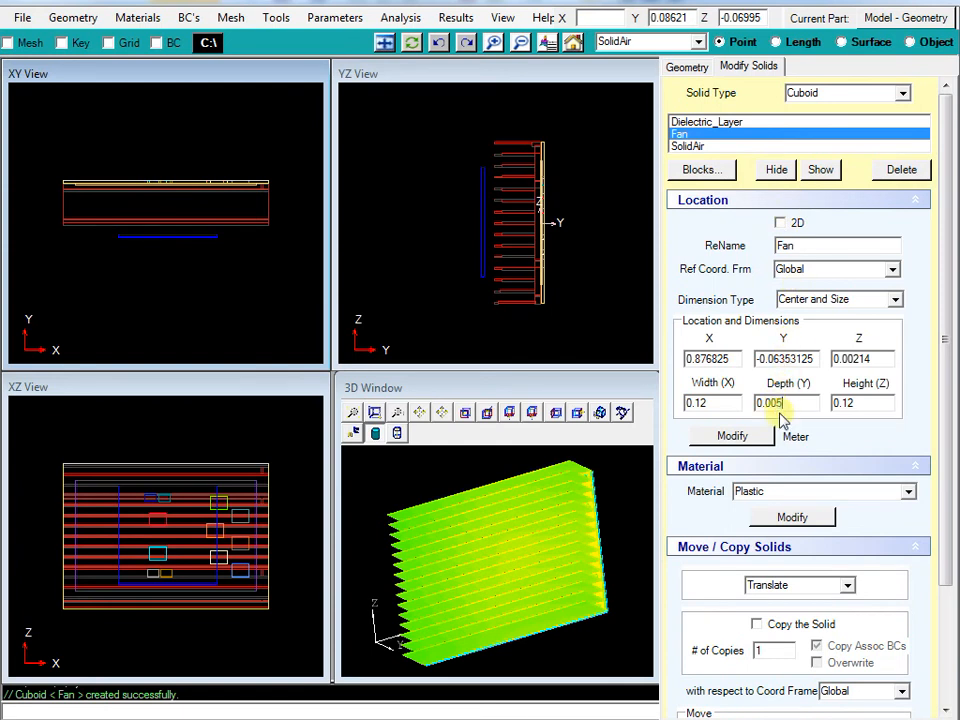
left_click(753, 440)
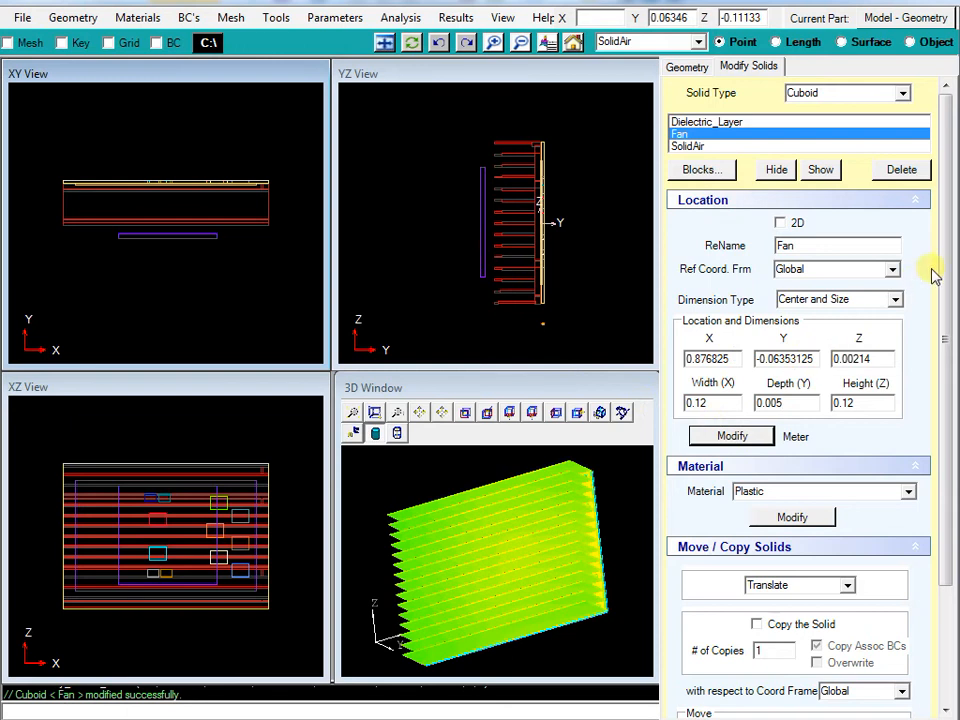
- Translate the Fan 0.01103 m in Y, using the picked gap length between its face and the heat sink fin tips
left_click_drag(942, 272, 948, 385)
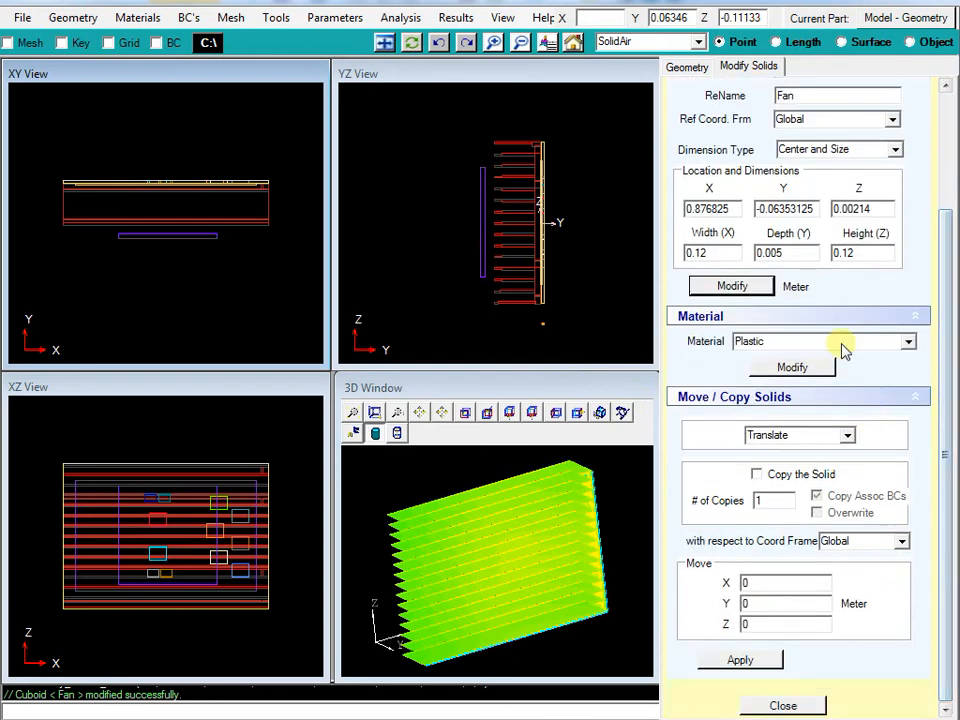
mouse_move(948, 253)
left_mouse_down()
mouse_move(943, 154)
mouse_move(946, 256)
left_mouse_up()
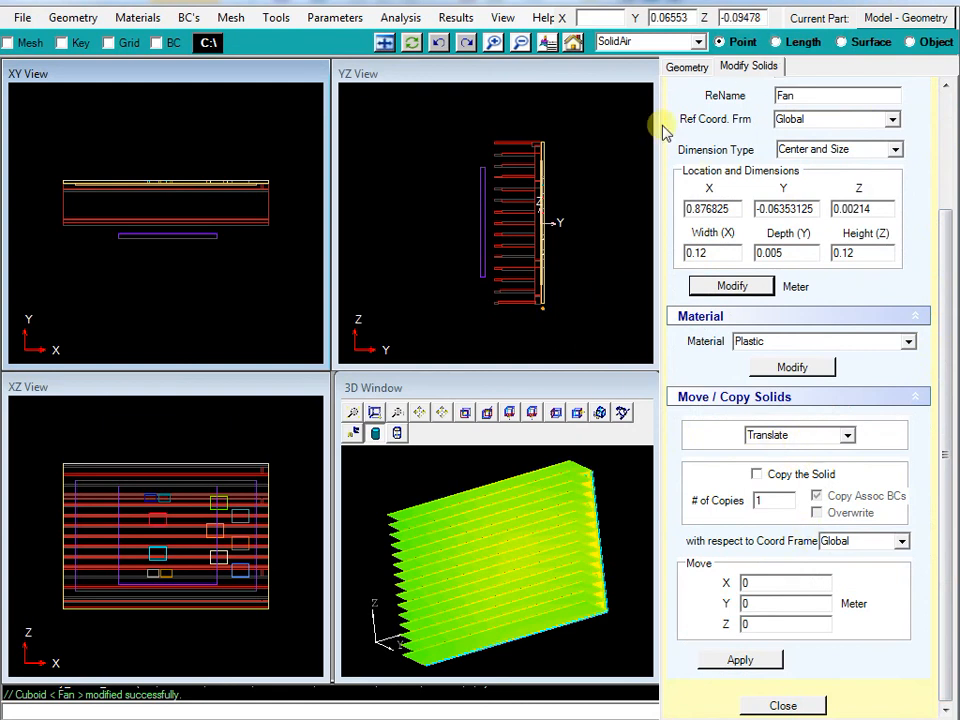
left_click_drag(472, 210, 502, 263)
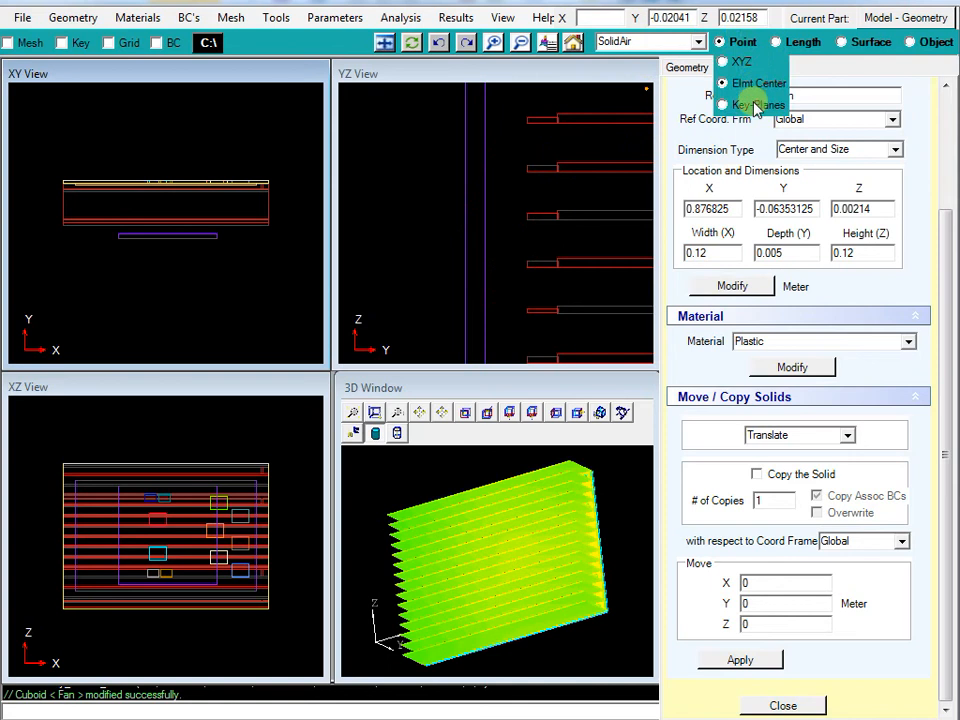
left_click(490, 269)
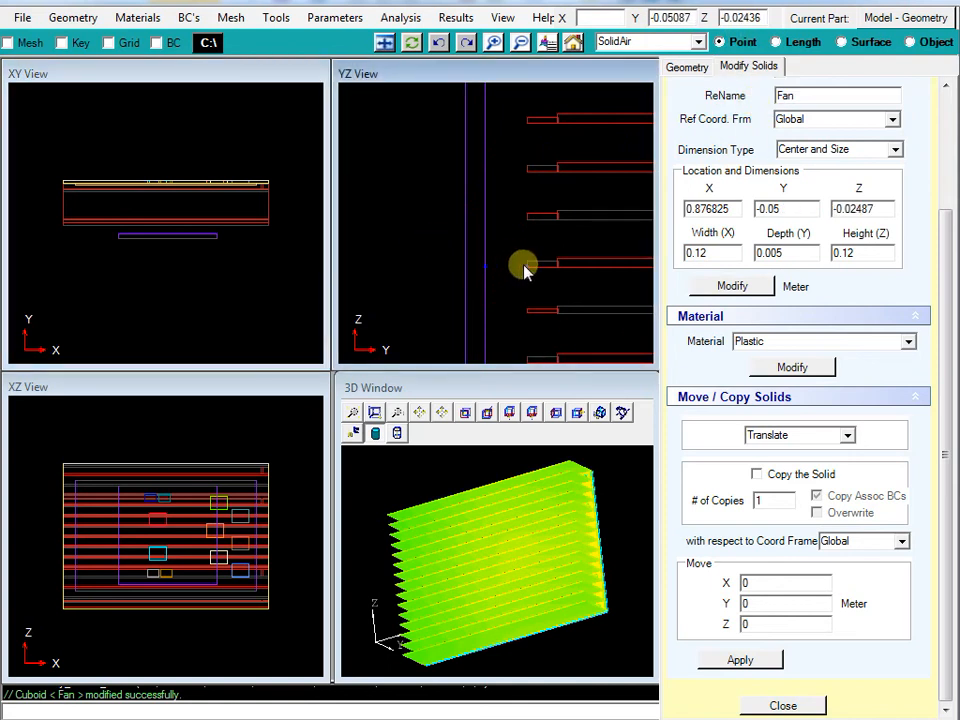
left_click(777, 42)
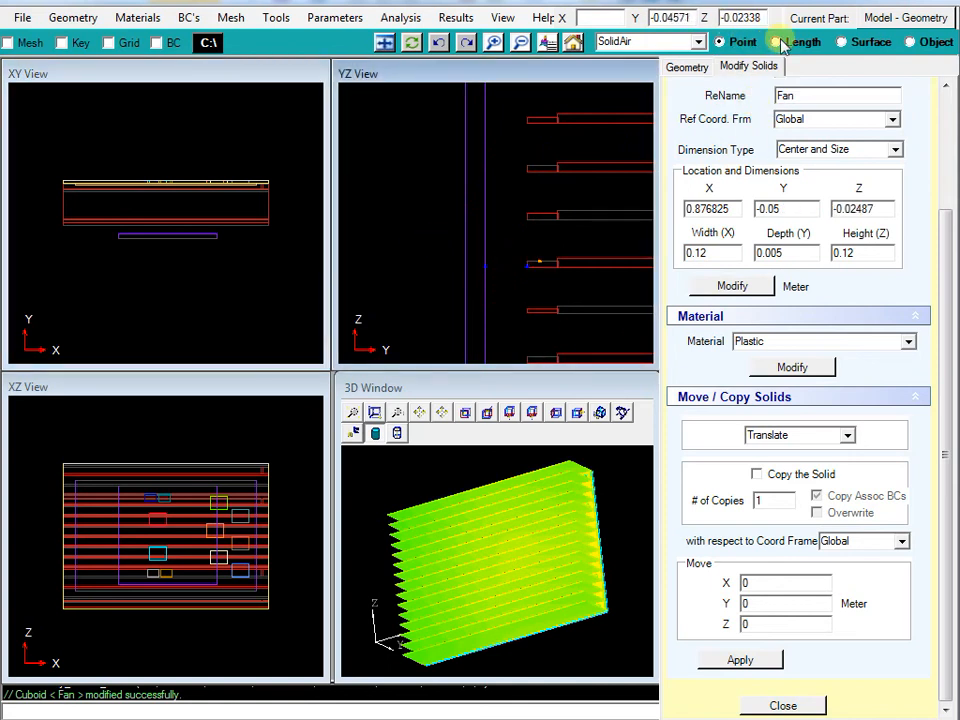
left_click(492, 258)
left_click(519, 258)
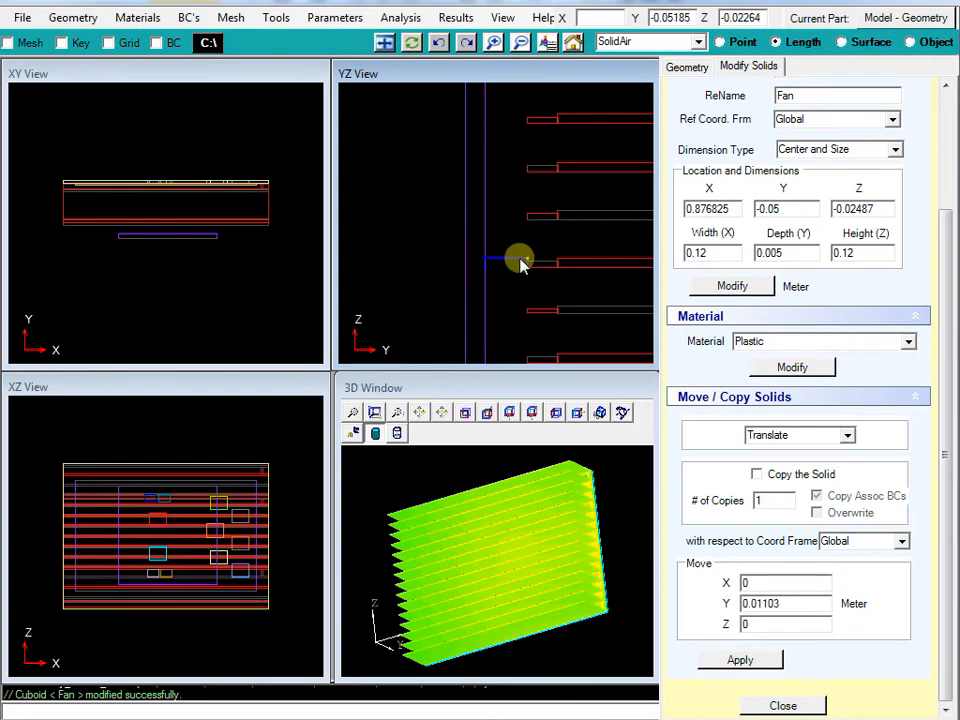
left_click(765, 660)
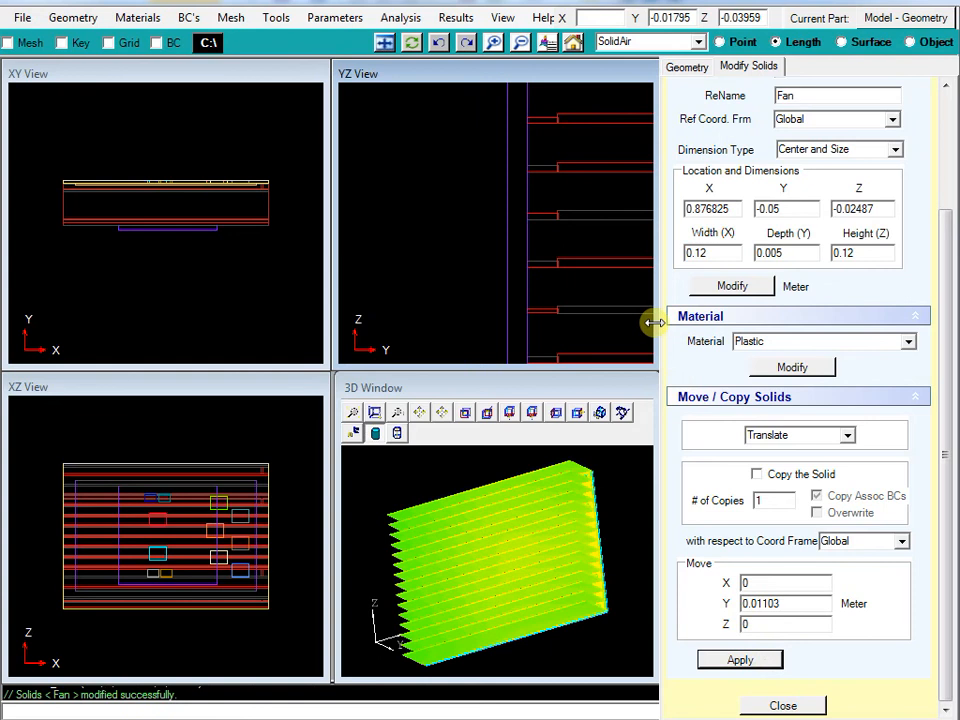
left_click(385, 43)
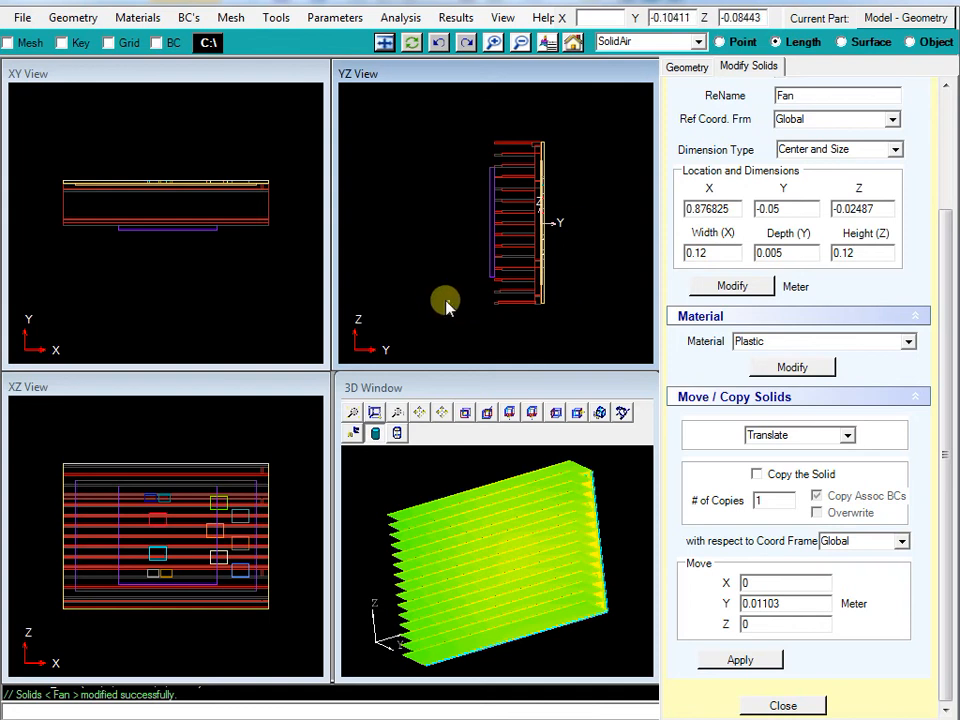
- Set the thermal conductivity K of the Plastic model material to 0.3 W/m-K and apply the change
left_click(135, 17)
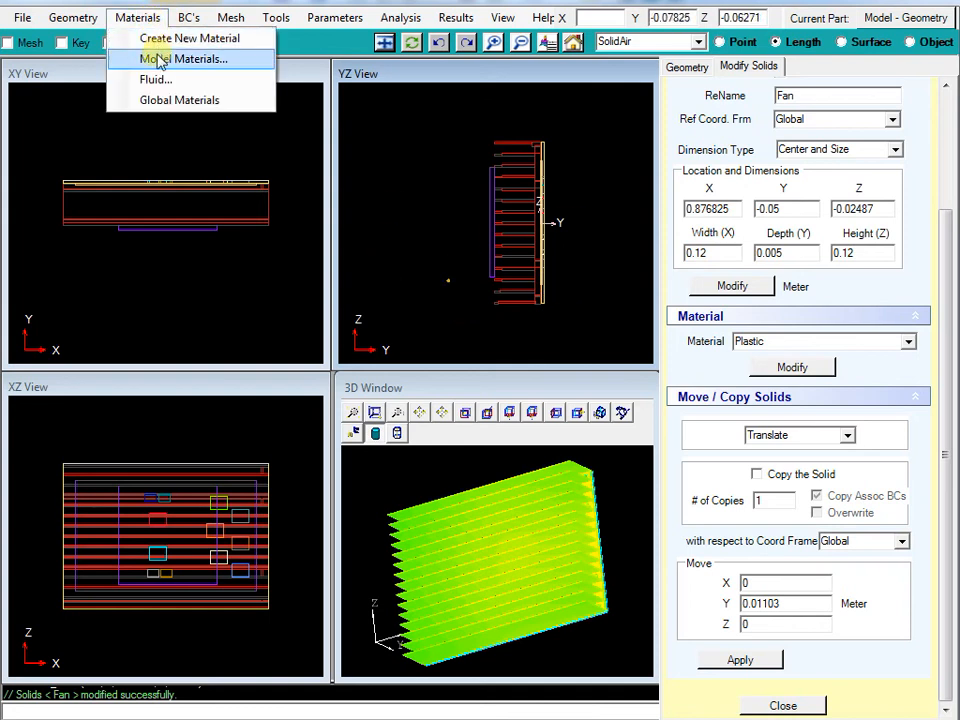
left_click(160, 62)
left_click(903, 158)
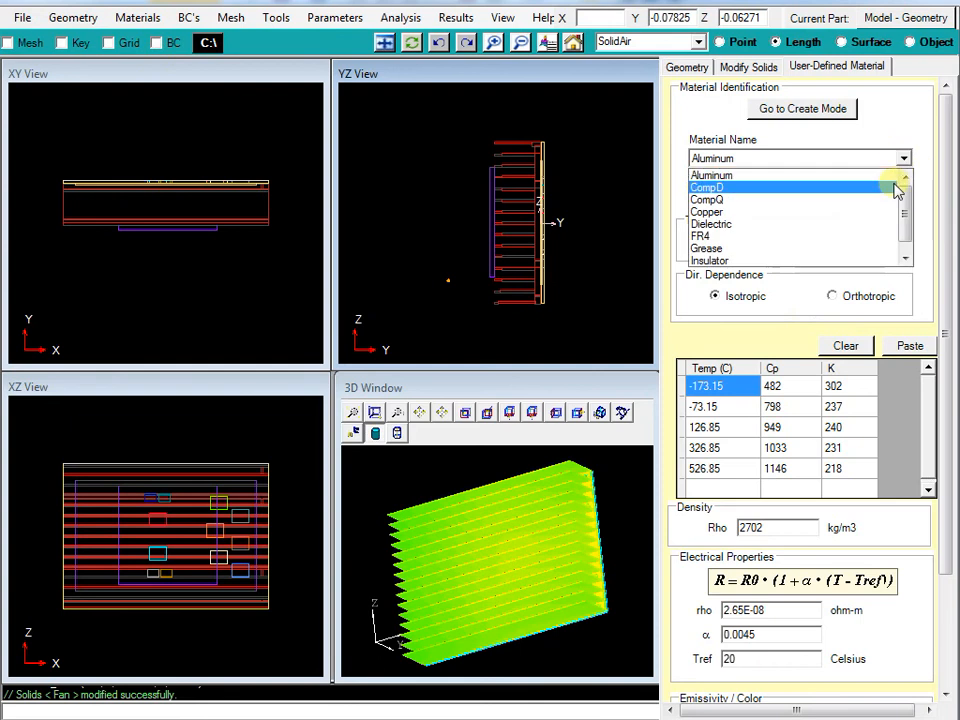
scroll(911, 242, "down", 1)
left_click(872, 259)
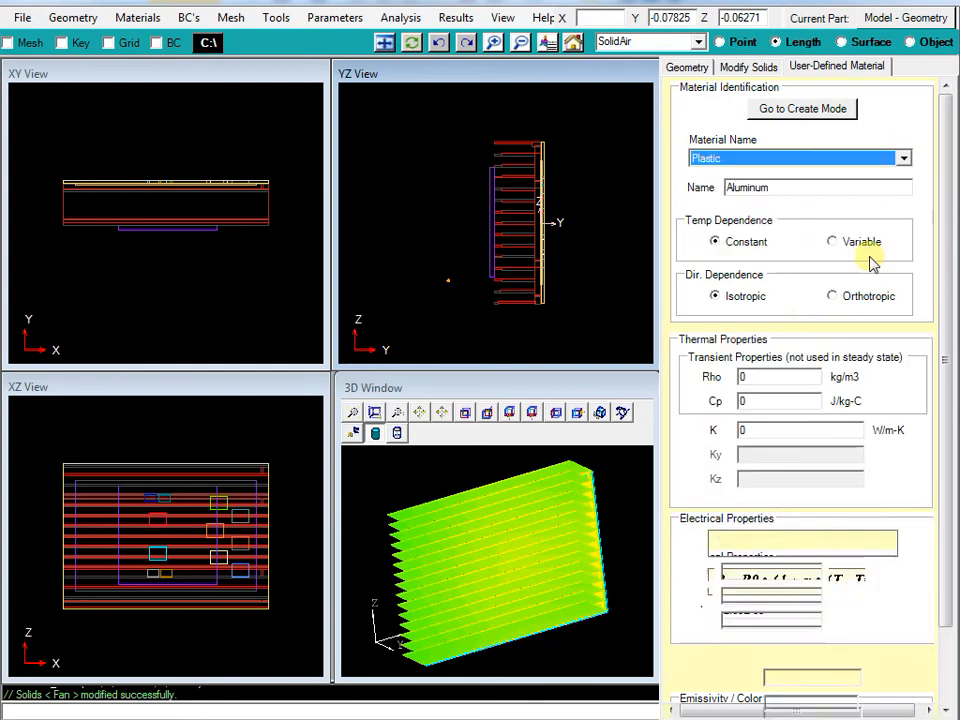
left_click(776, 433)
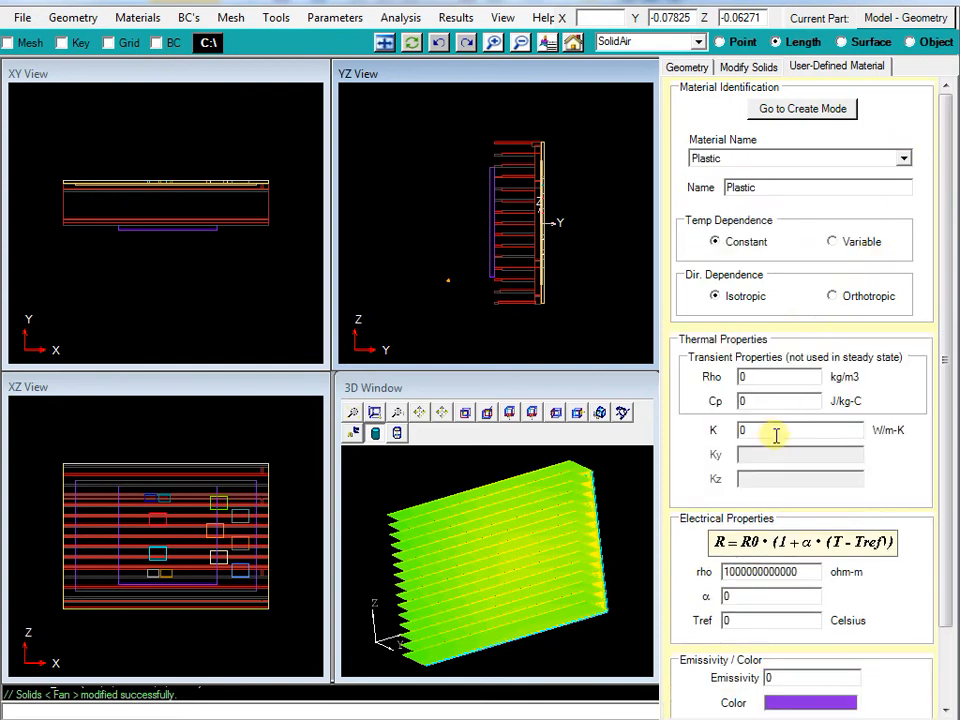
left_click_drag(949, 426, 949, 501)
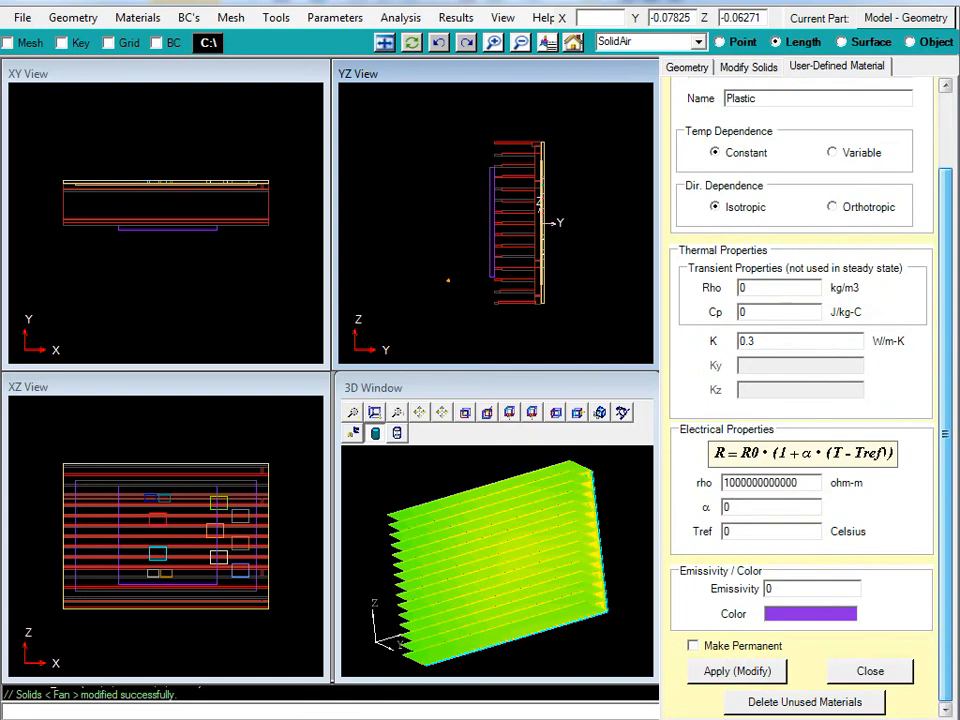
left_click(752, 671)
left_click(868, 671)
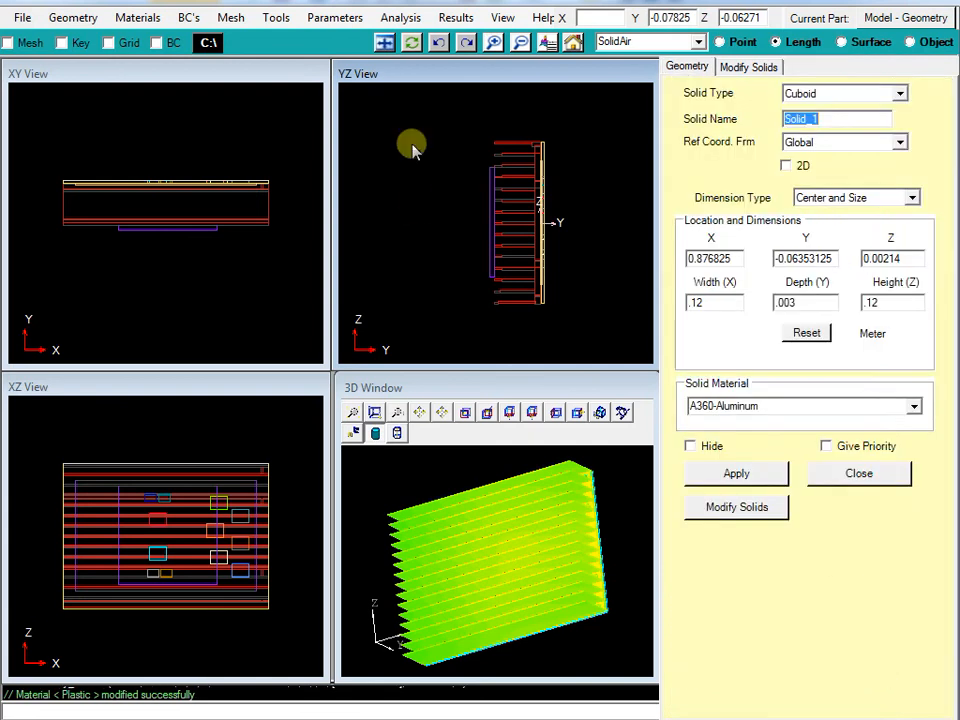
- Start a new fan boundary condition and associate it with the Fan.0 block
left_click(229, 20)
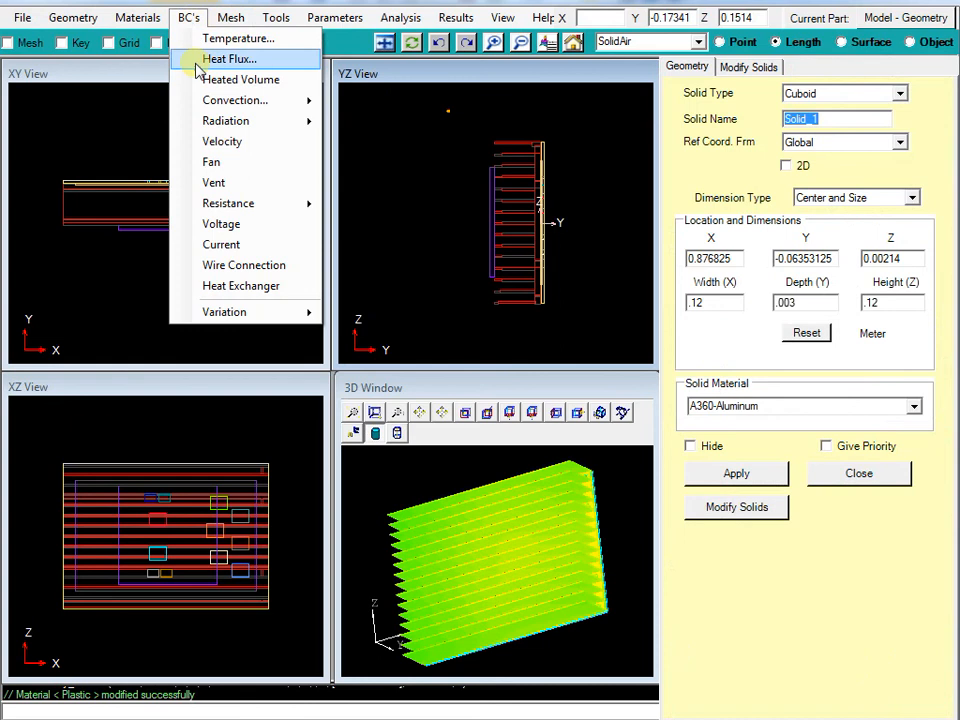
left_click(228, 162)
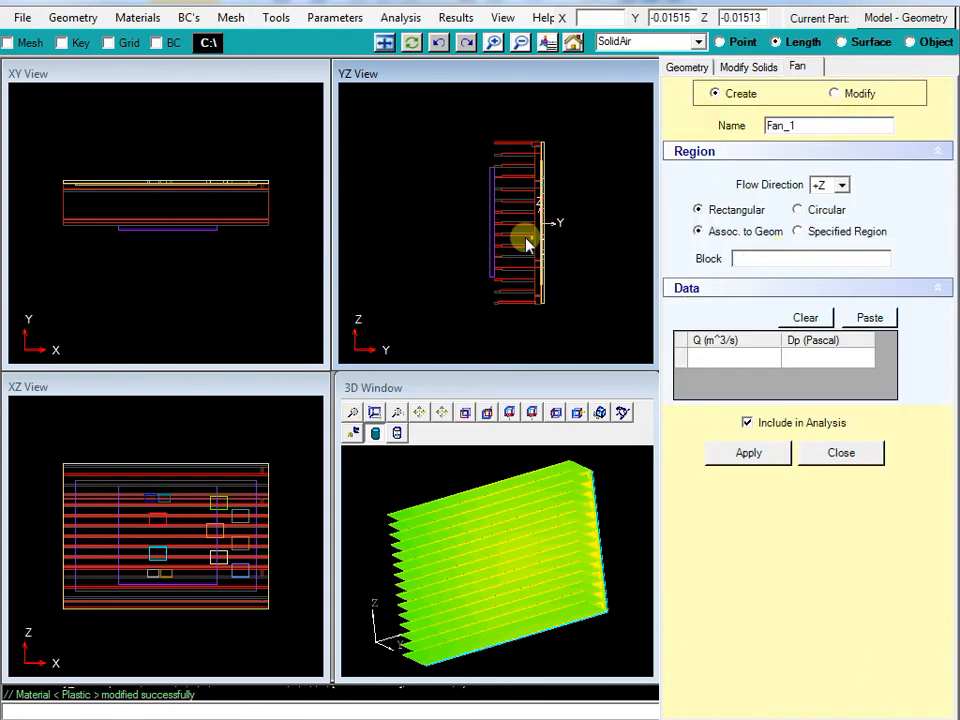
left_click(490, 238)
left_click(911, 42)
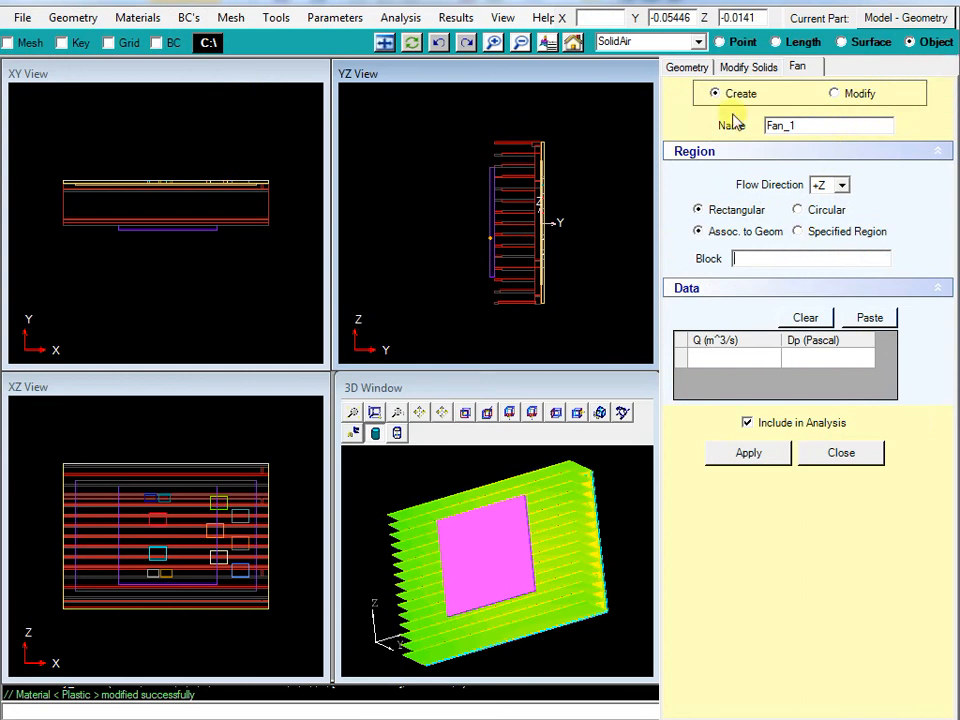
left_click(490, 226)
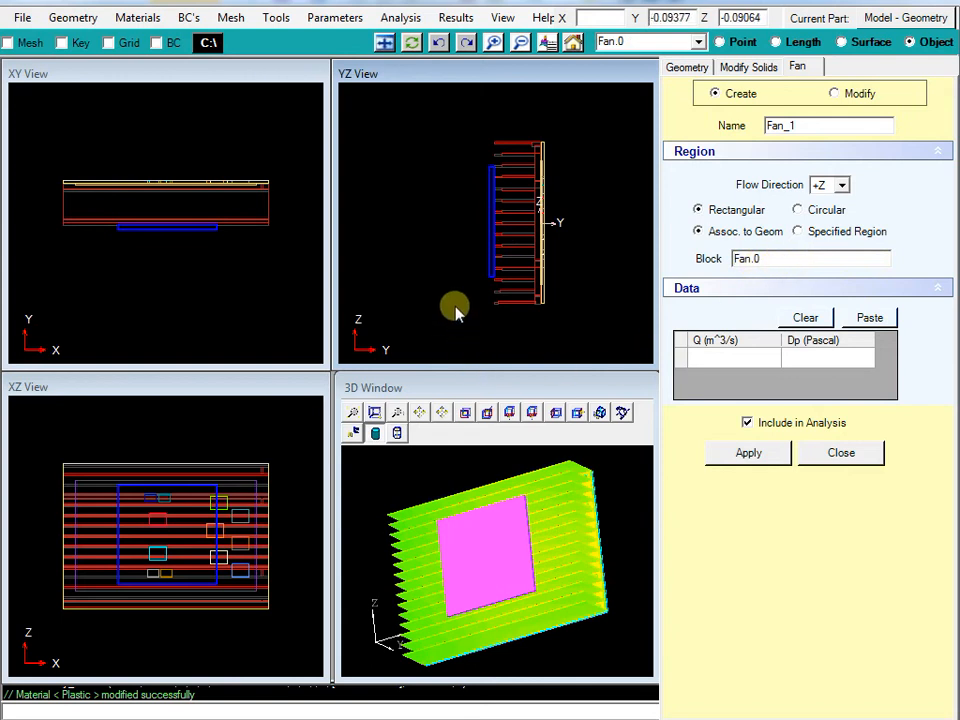
left_click(508, 262)
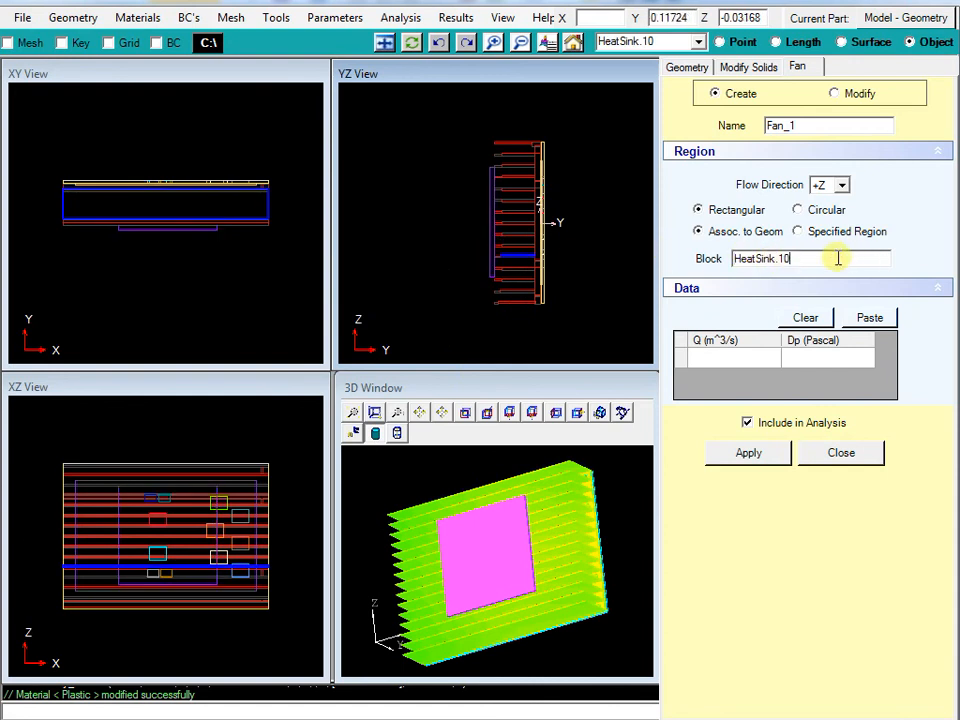
left_click_drag(836, 257, 592, 250)
type("Fan.0")
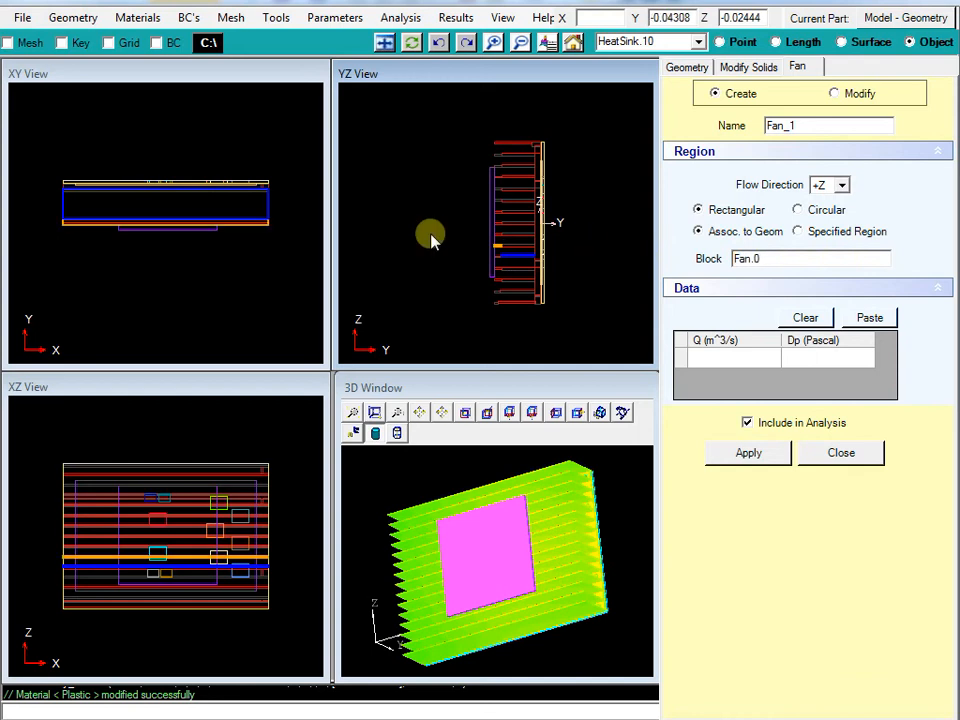
left_click(494, 226)
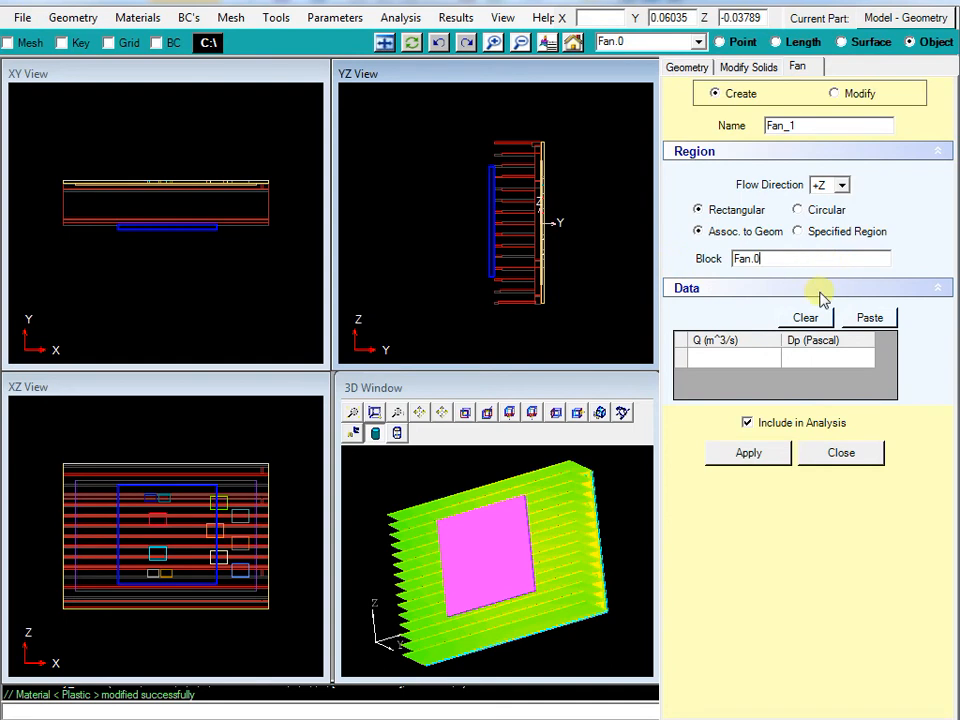
- Enter the fan curve data as 0.0494 m^3/s at 0 Pa and 0 m^3/s at 50 Pa
left_click(748, 366)
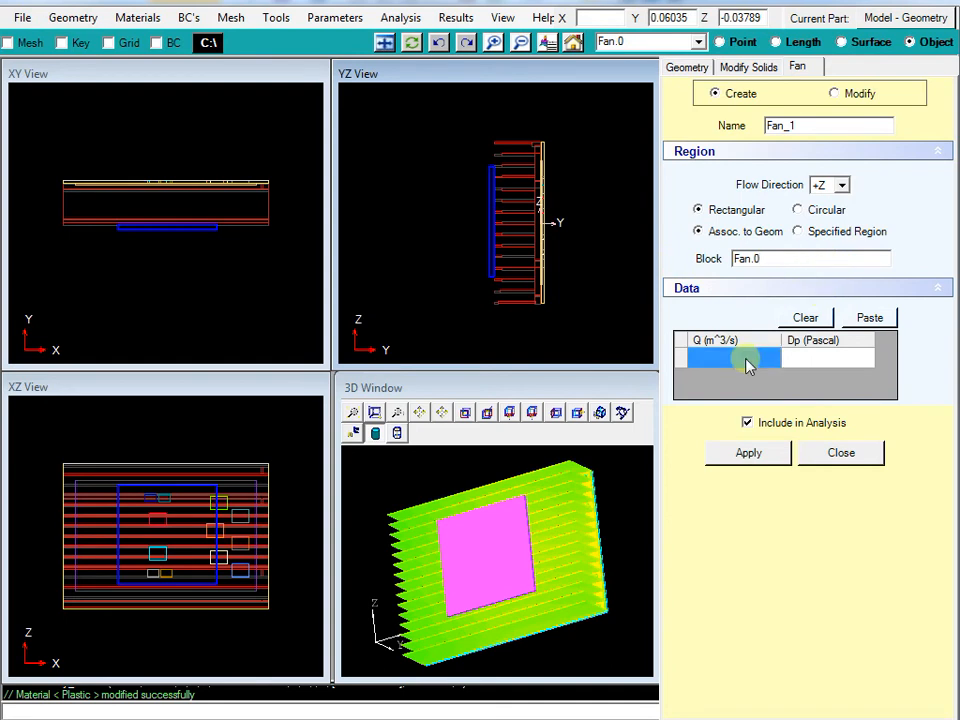
left_click(810, 360)
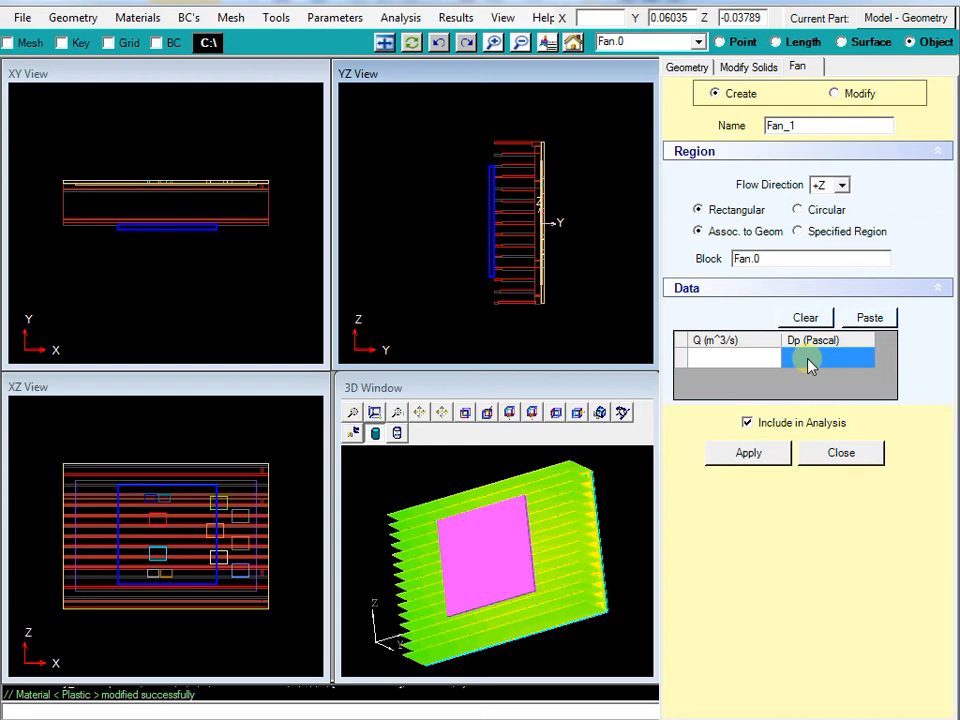
type("0")
left_click(746, 366)
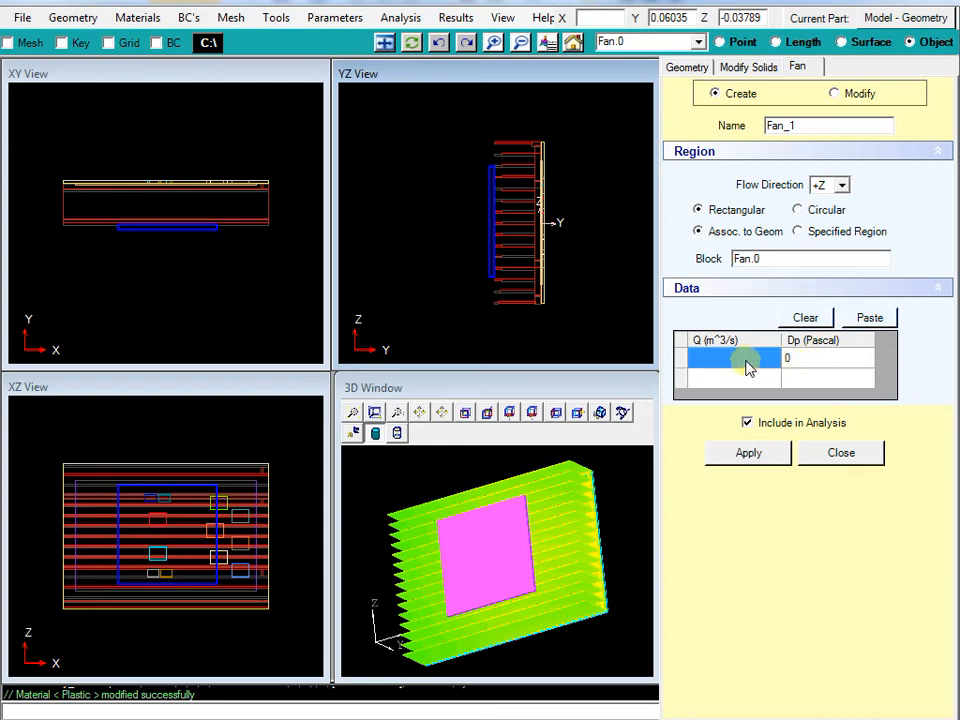
type(".0494")
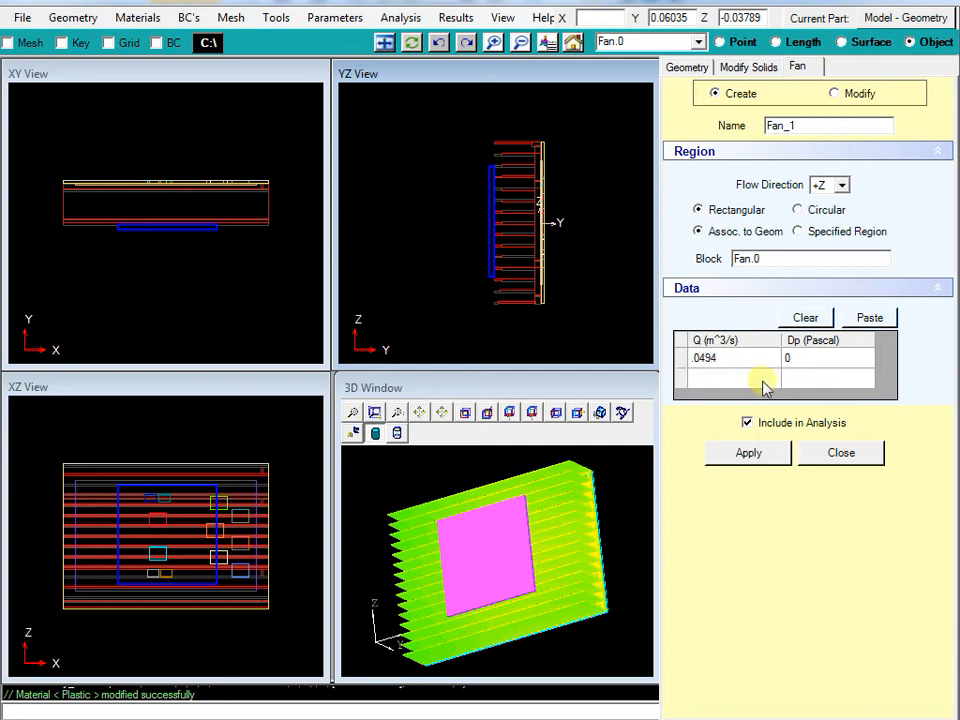
left_click(762, 386)
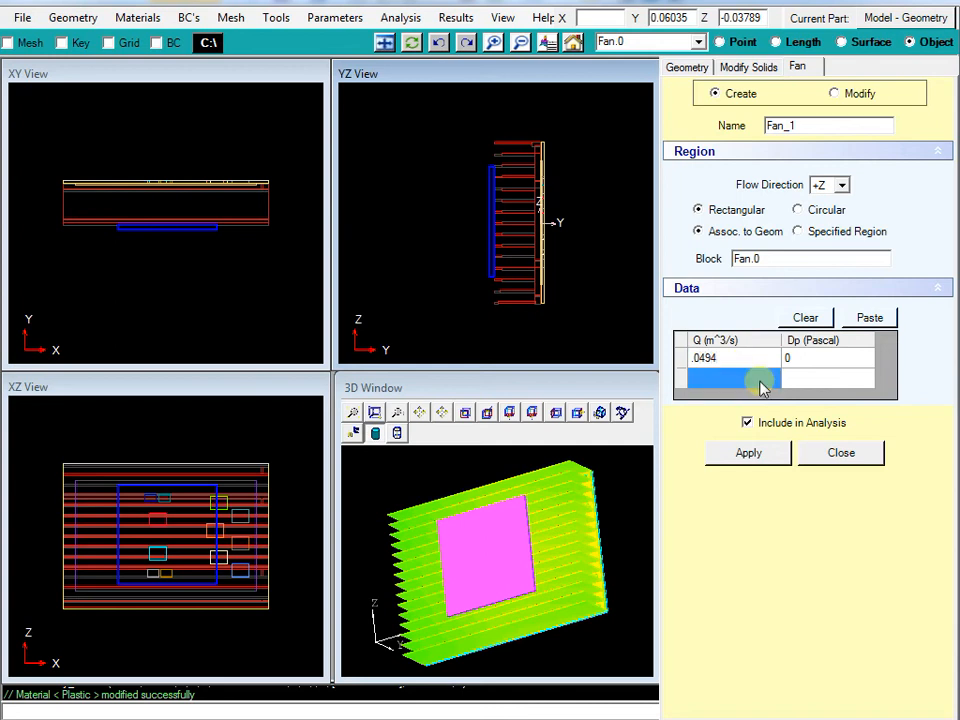
type("0")
left_click(808, 388)
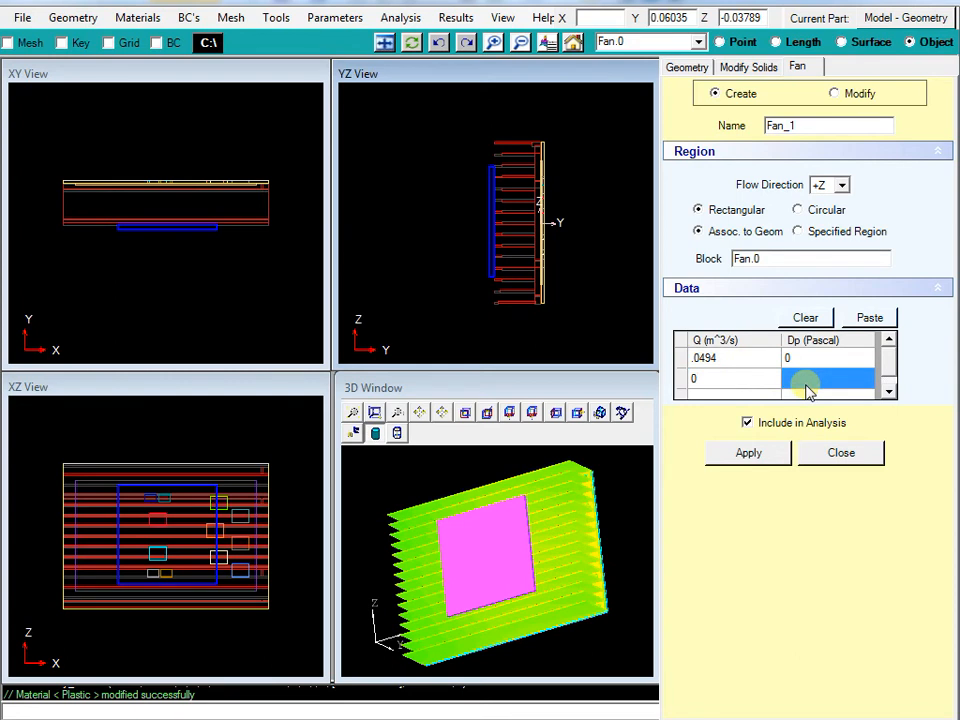
type("50")
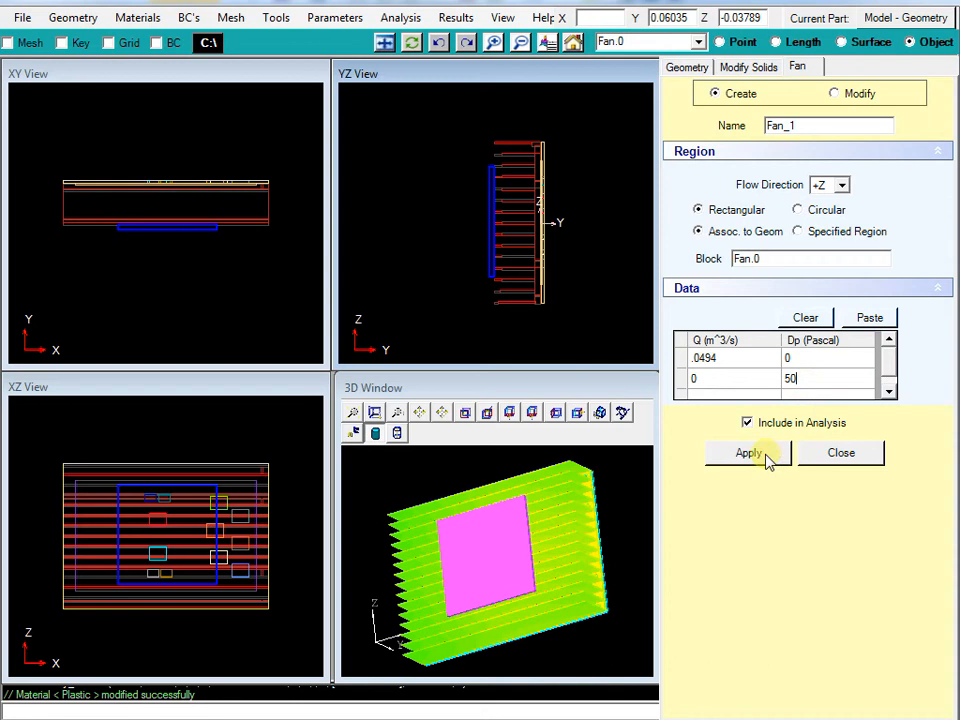
- Set the fan's flow direction to -Y and make its region circular with a radius of 0.120
left_click(840, 188)
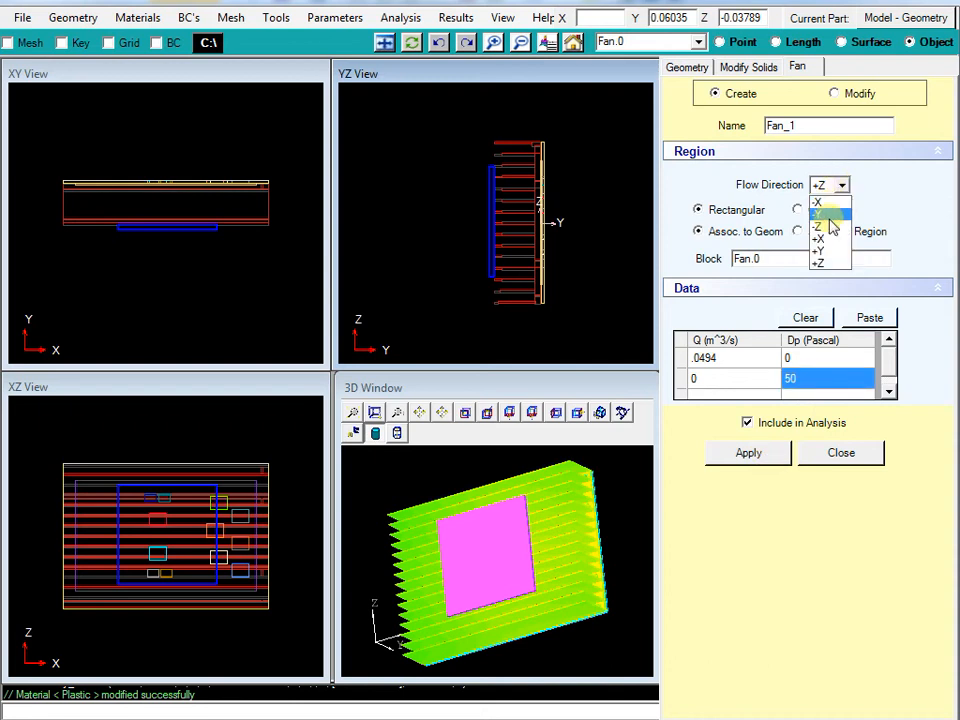
left_click(820, 213)
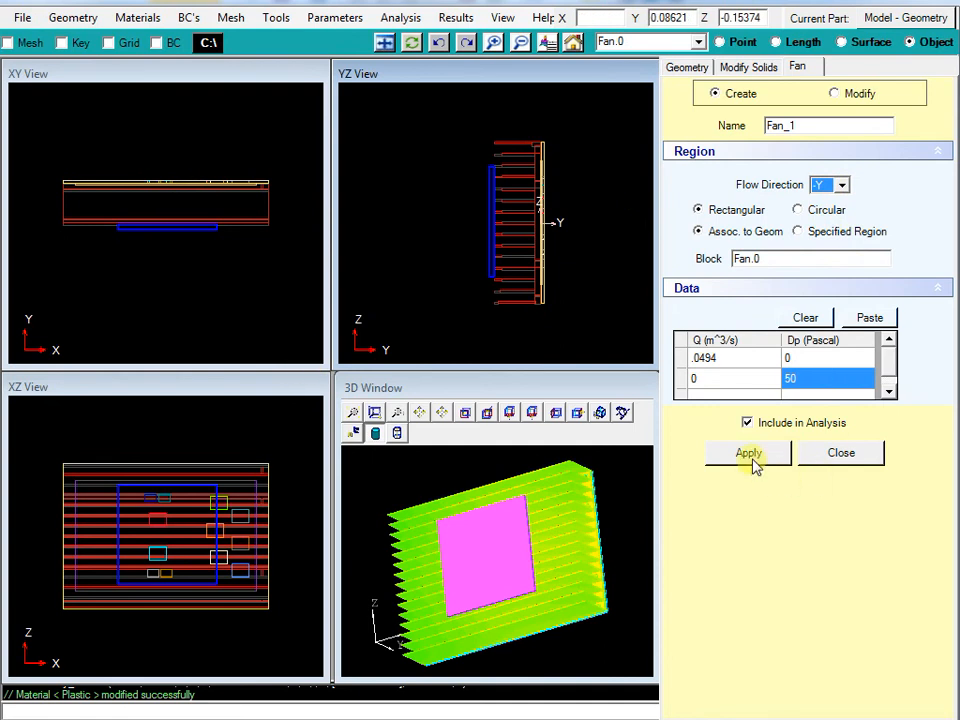
left_click(799, 210)
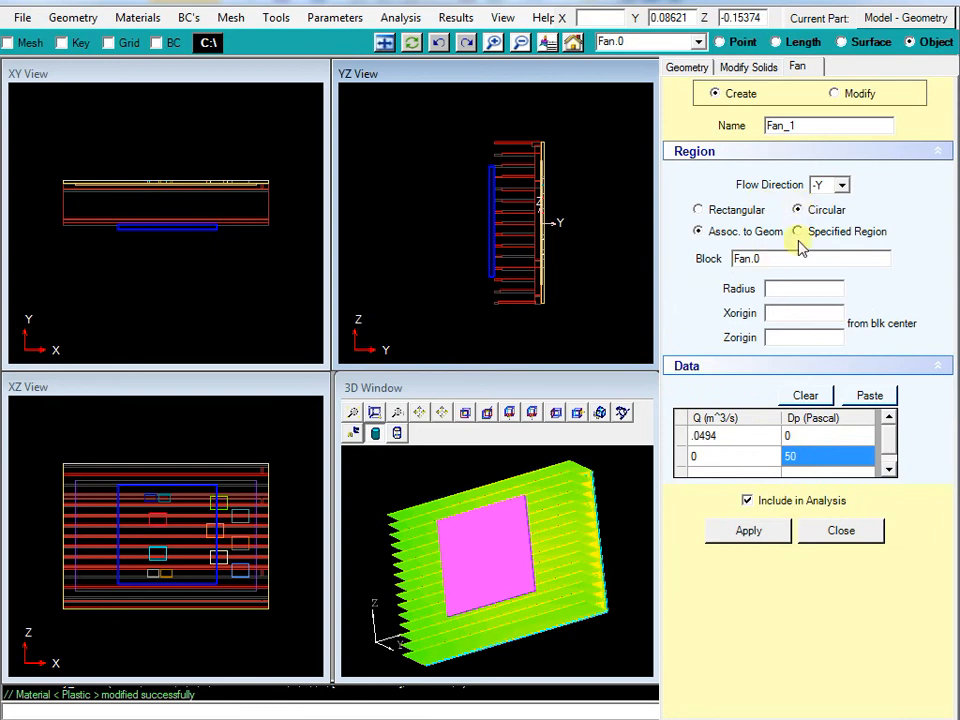
left_click(808, 289)
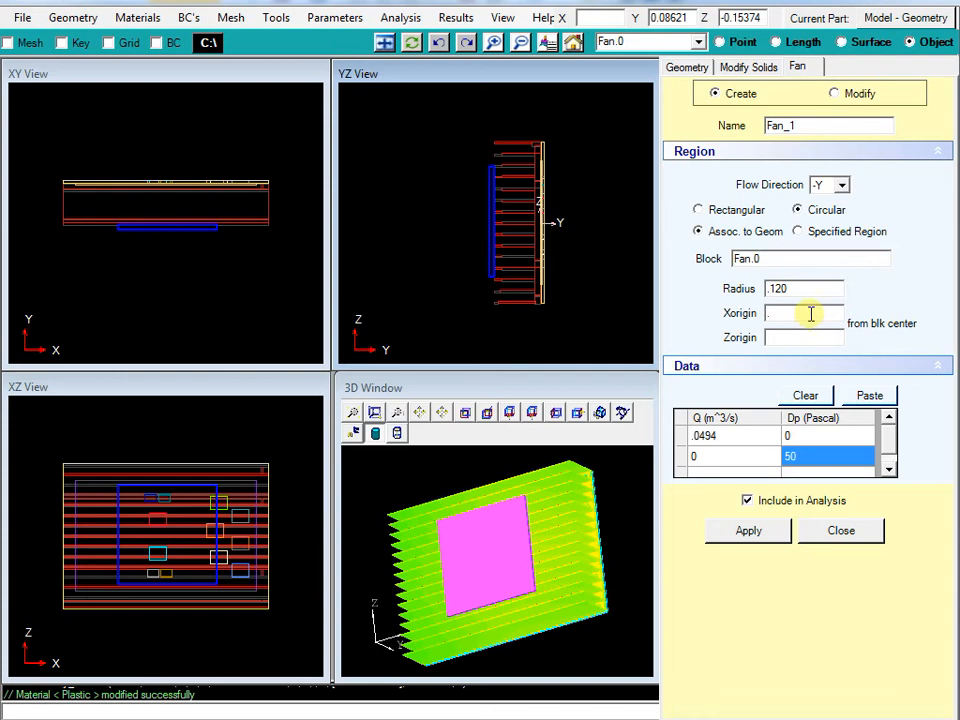
- Set the circular region's X and Z origins to 0 from the block center and create the fan boundary condition
left_click(771, 316)
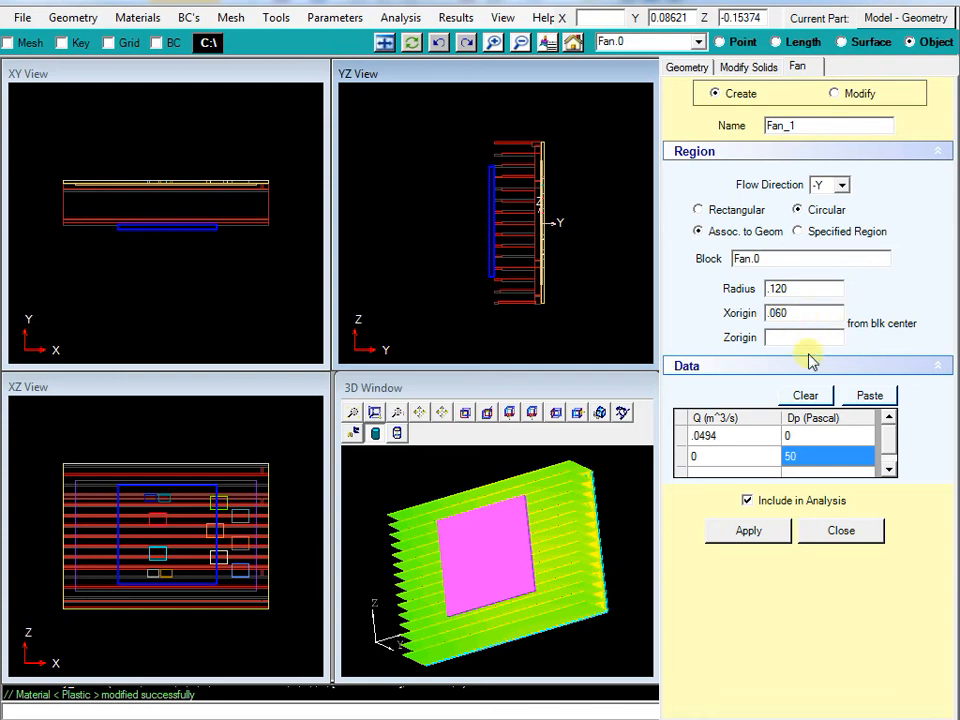
left_click(810, 338)
type(".06")
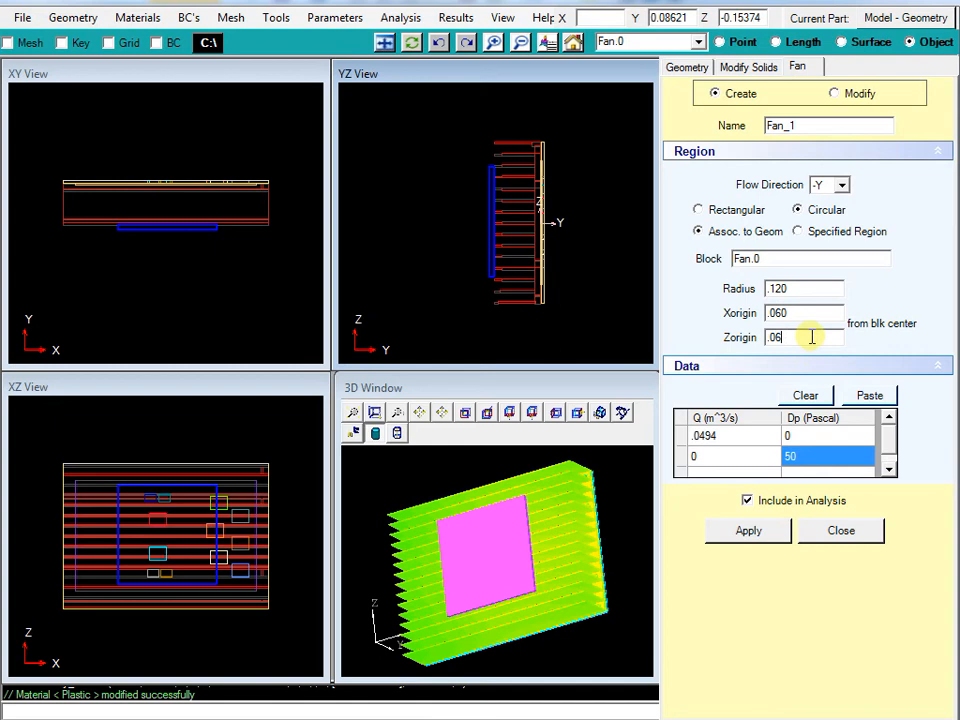
key("BackSpace")
key("BackSpace")
key("BackSpace")
left_click_drag(816, 311, 696, 311)
type("0")
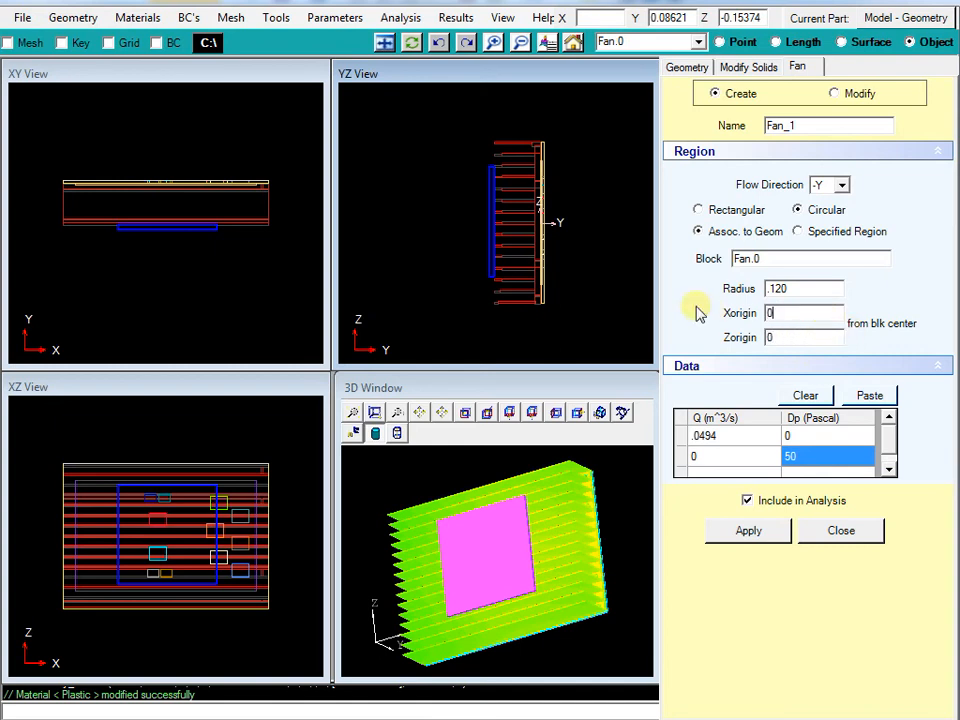
left_click(748, 531)
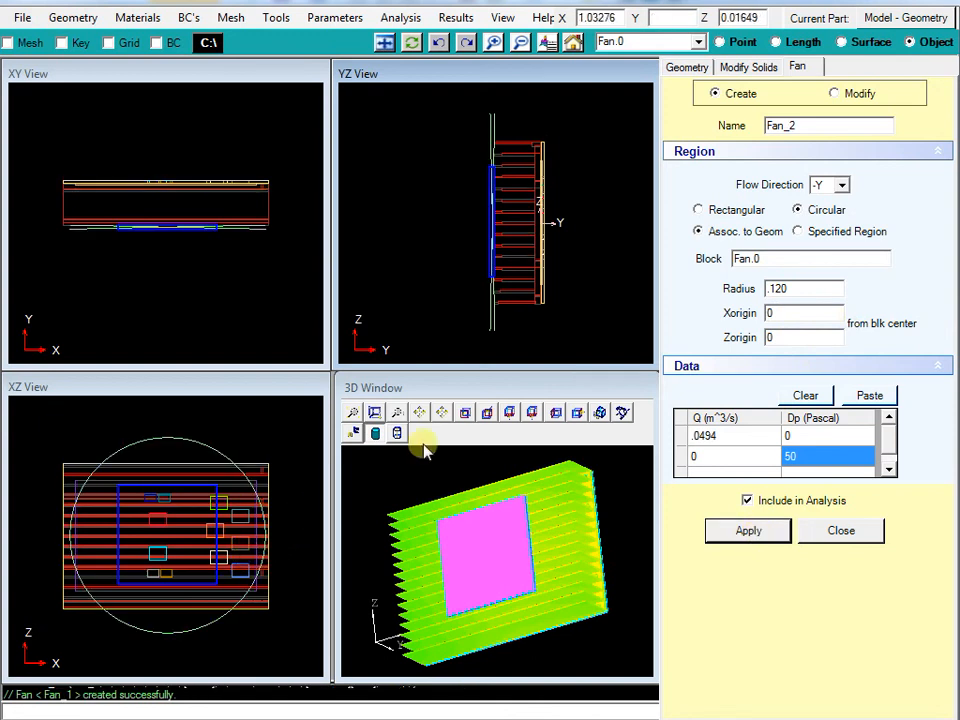
- Modify the existing Fan_1 boundary condition so its region radius is 0.06
left_click(834, 93)
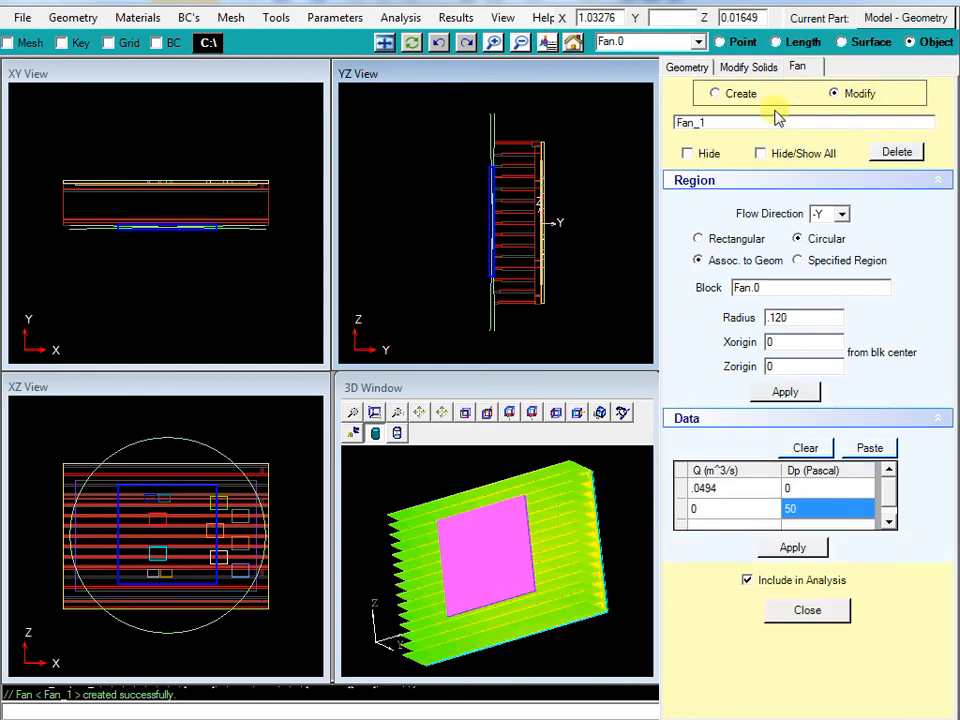
left_click(805, 122)
left_click_drag(797, 317, 777, 317)
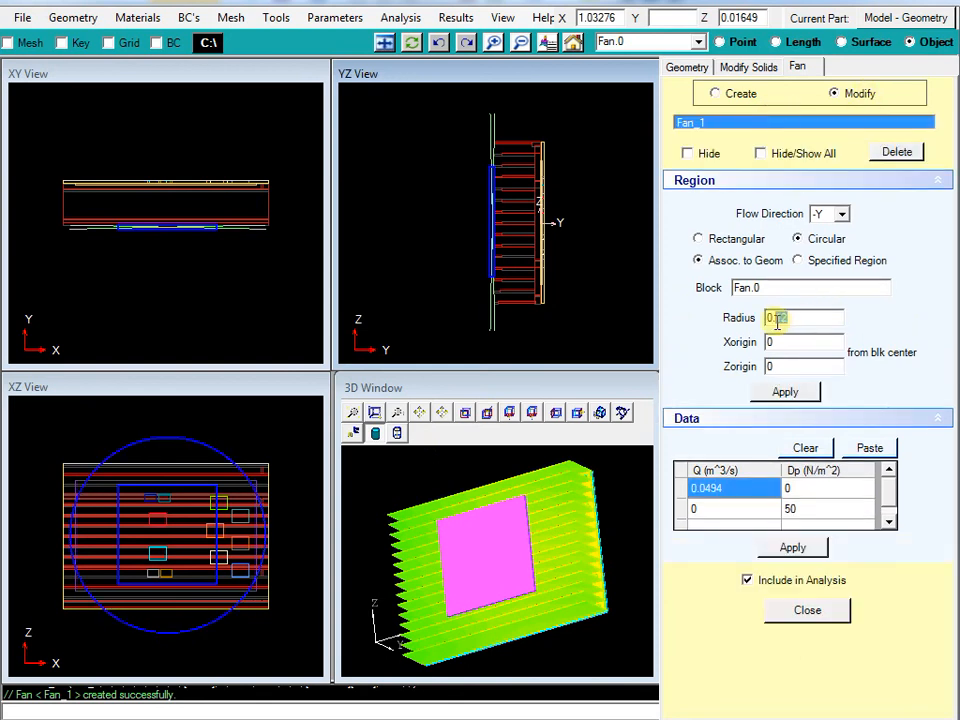
type("06")
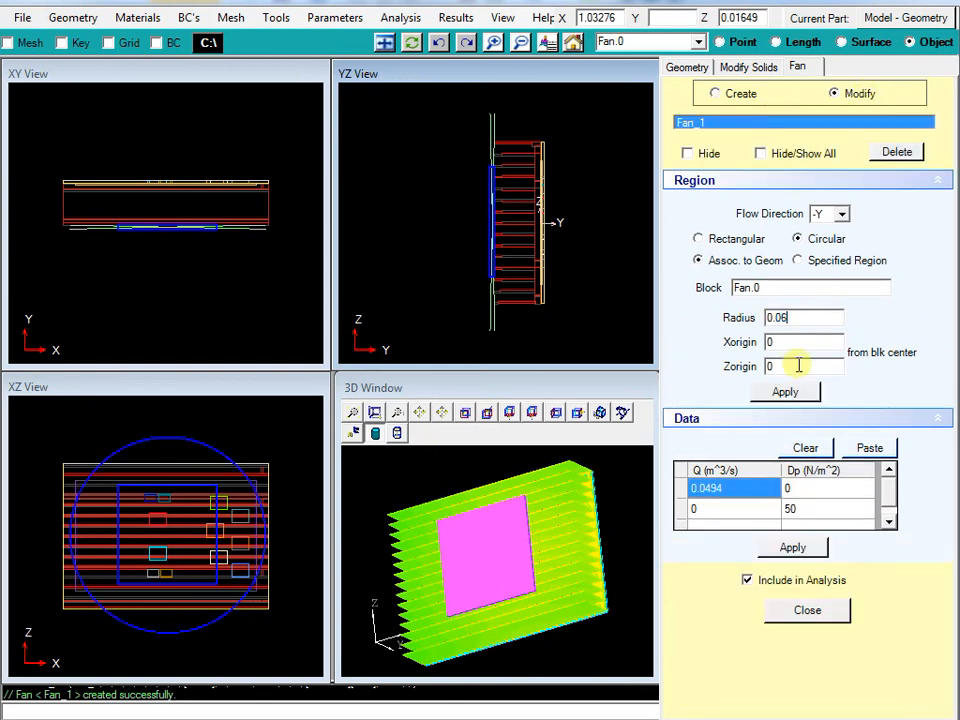
left_click(806, 396)
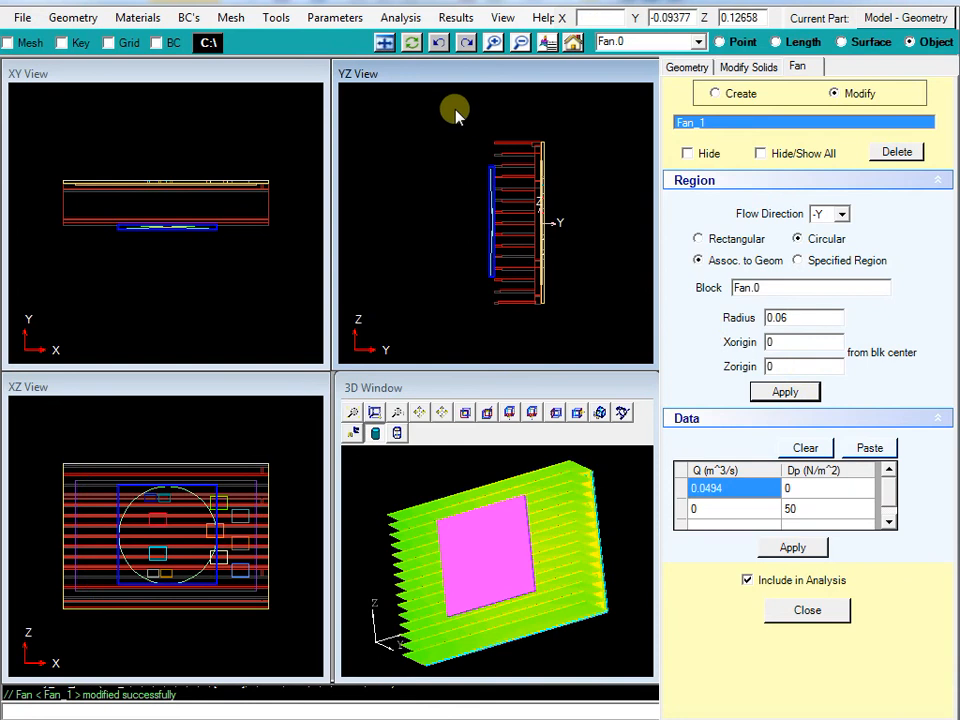
- Return to modifying solids and select the SolidAir cuboid to load its dimensions for editing
left_click(98, 187)
left_click(98, 187)
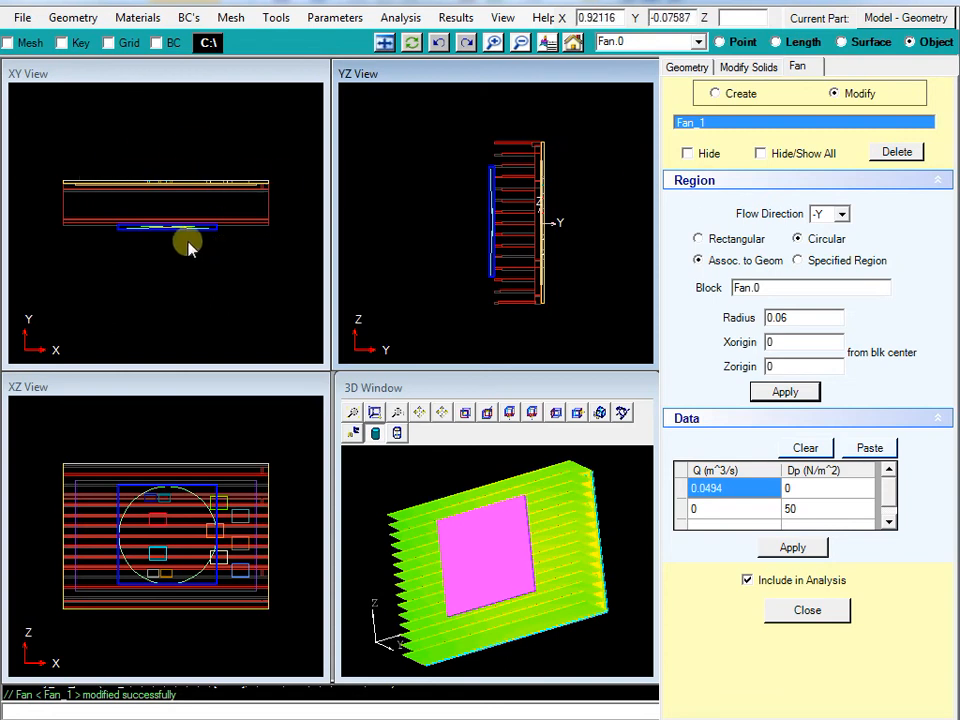
left_click(204, 189)
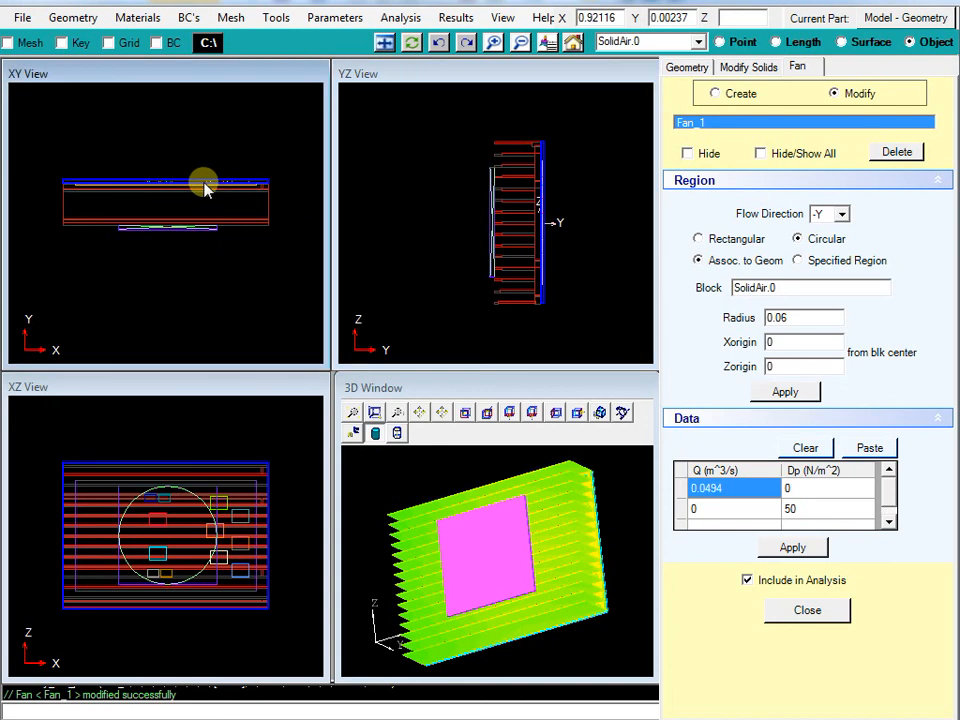
double_click(802, 70)
left_click(766, 69)
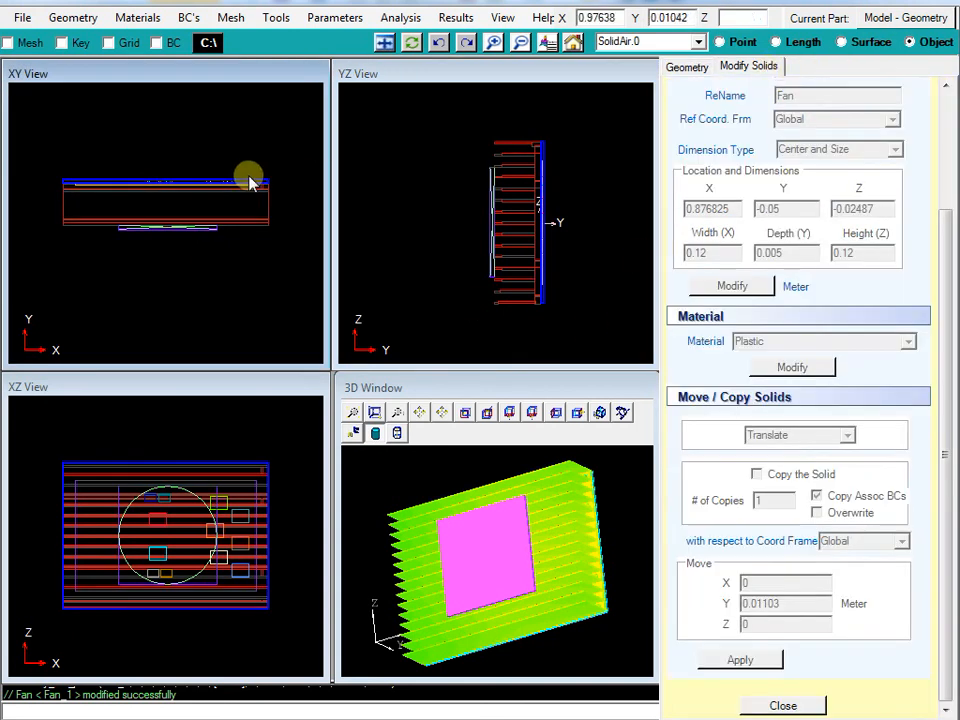
left_click(945, 176)
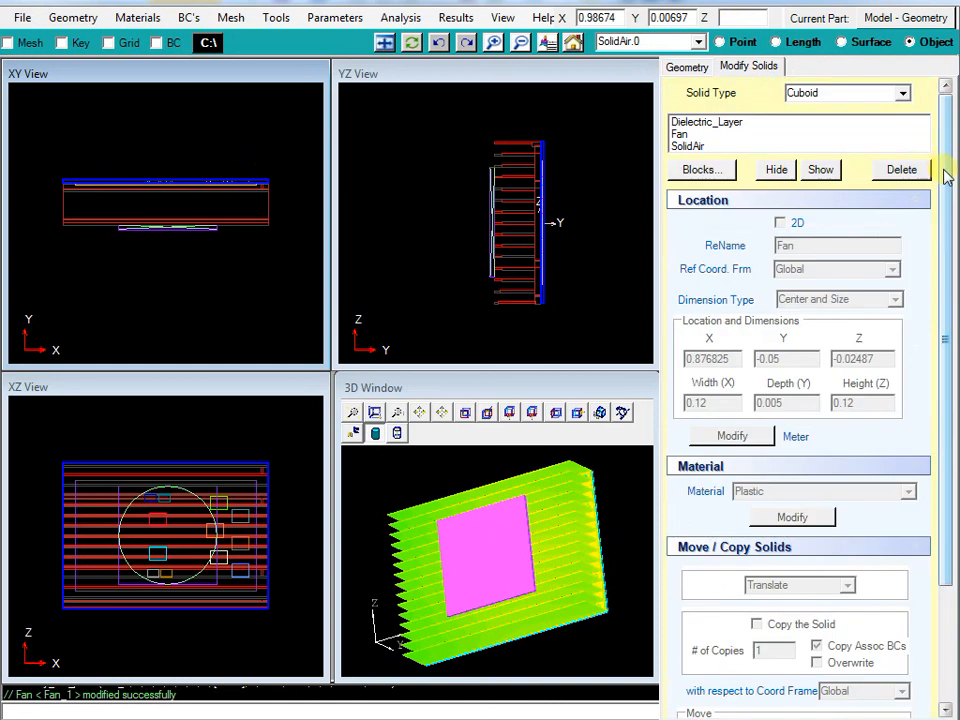
left_click(942, 46)
left_click(932, 64)
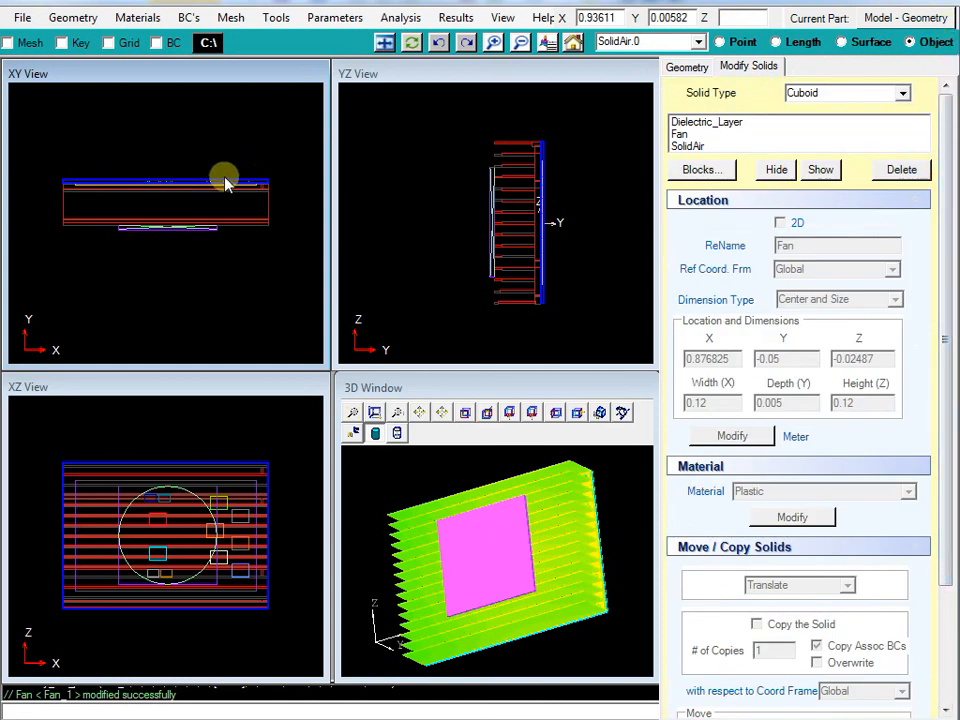
left_click(545, 156)
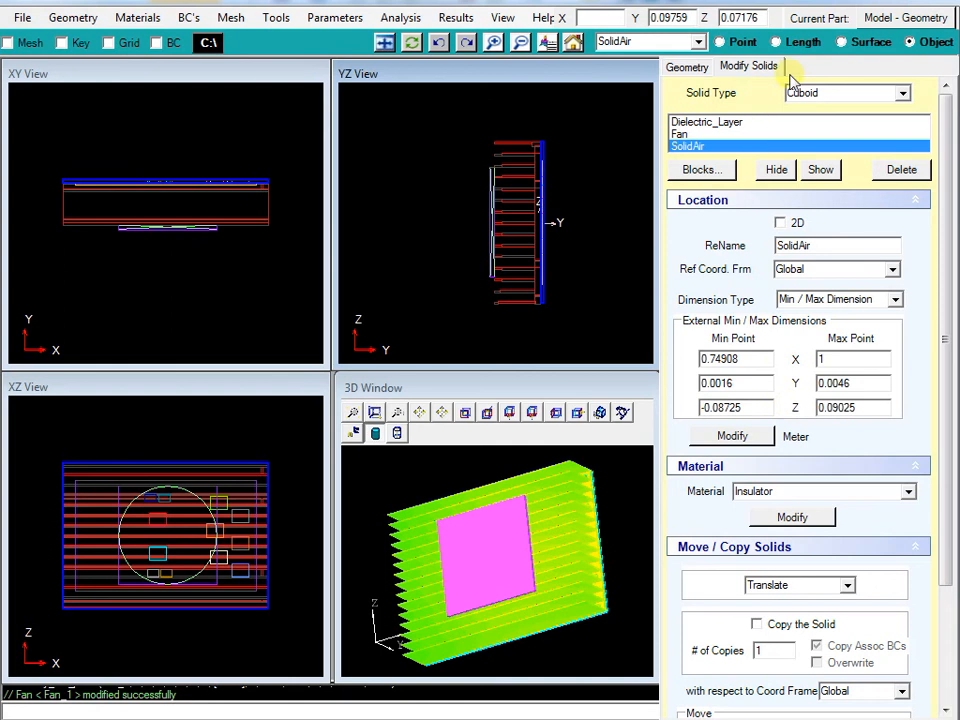
- Extend SolidAir in X by picking points, giving a minimum of 0.68644 and a maximum of 1.06037, and apply the modification
left_click(749, 44)
left_click(752, 64)
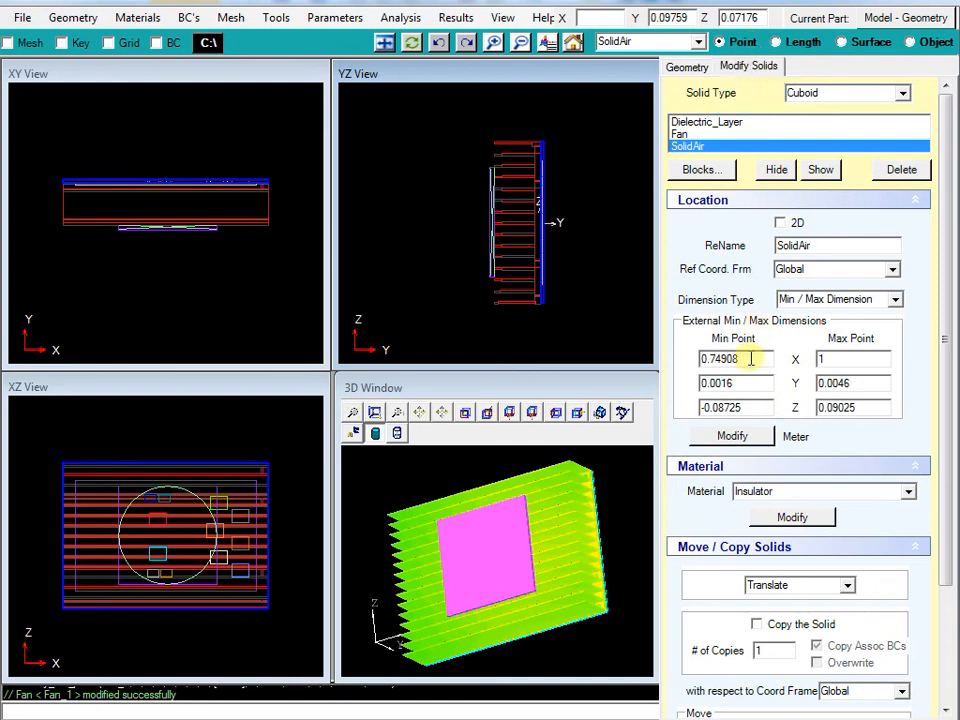
left_click(12, 228)
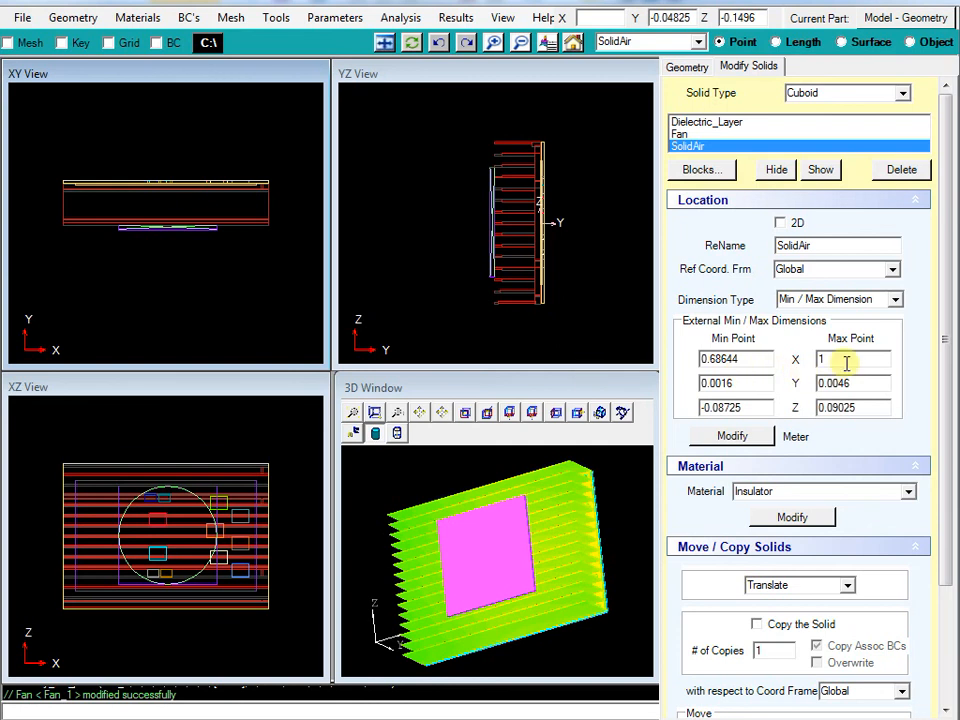
left_click(318, 196)
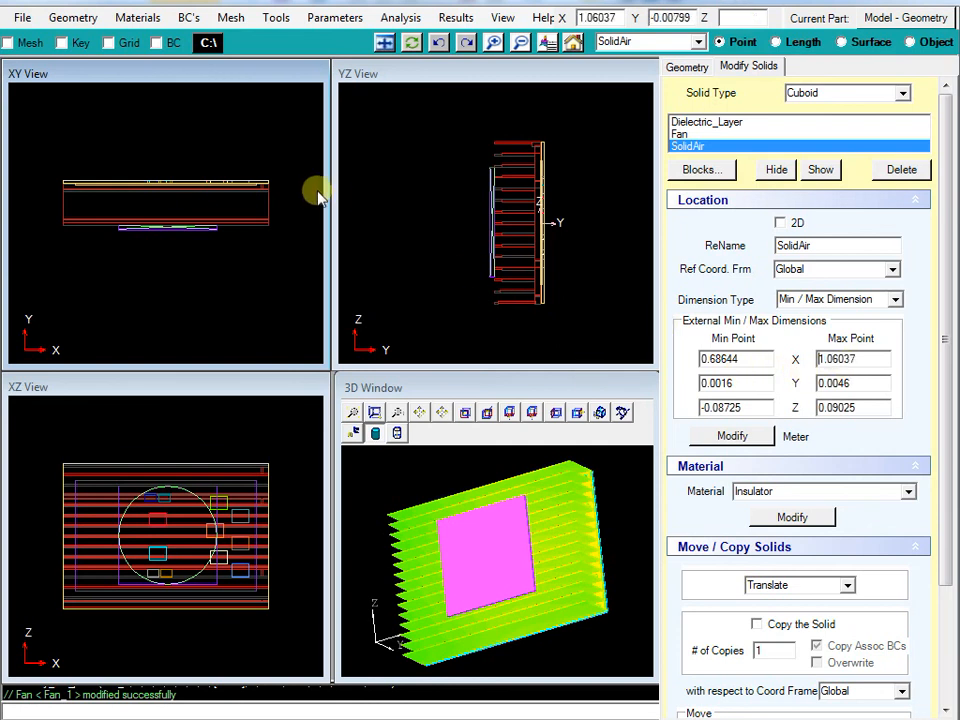
left_click(733, 438)
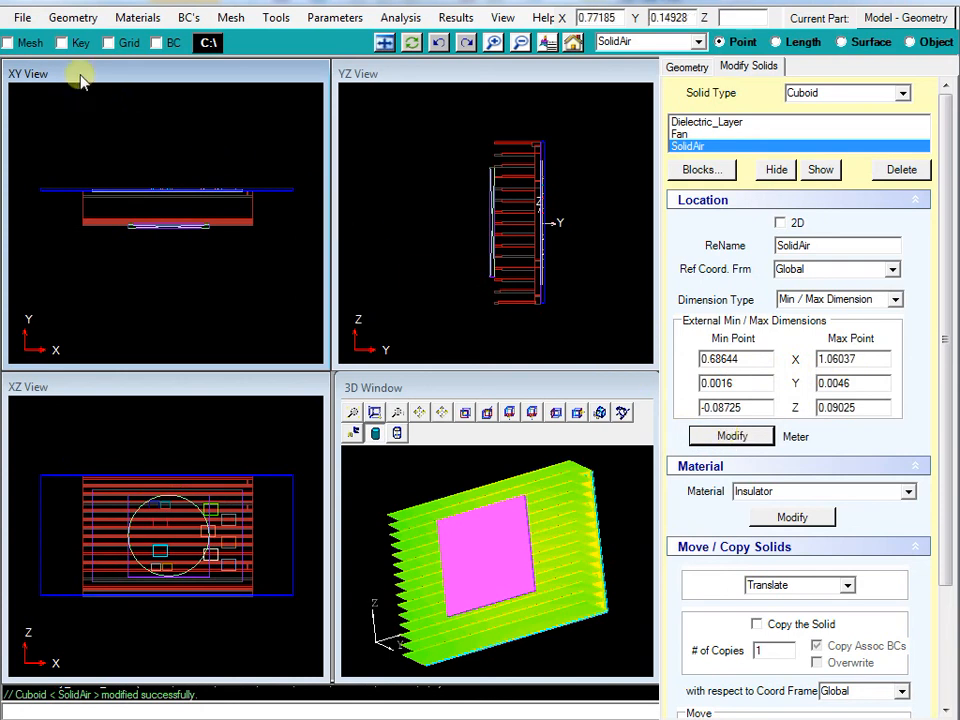
- Display the key planes and open the user-defined key planes in Modify mode
left_click(68, 44)
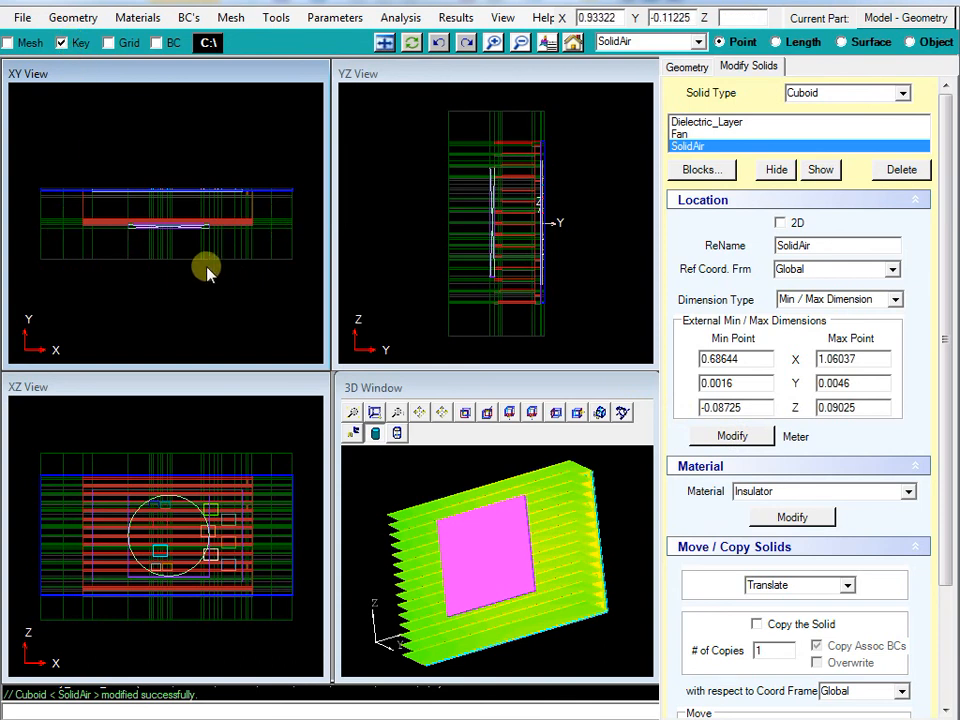
left_click(193, 20)
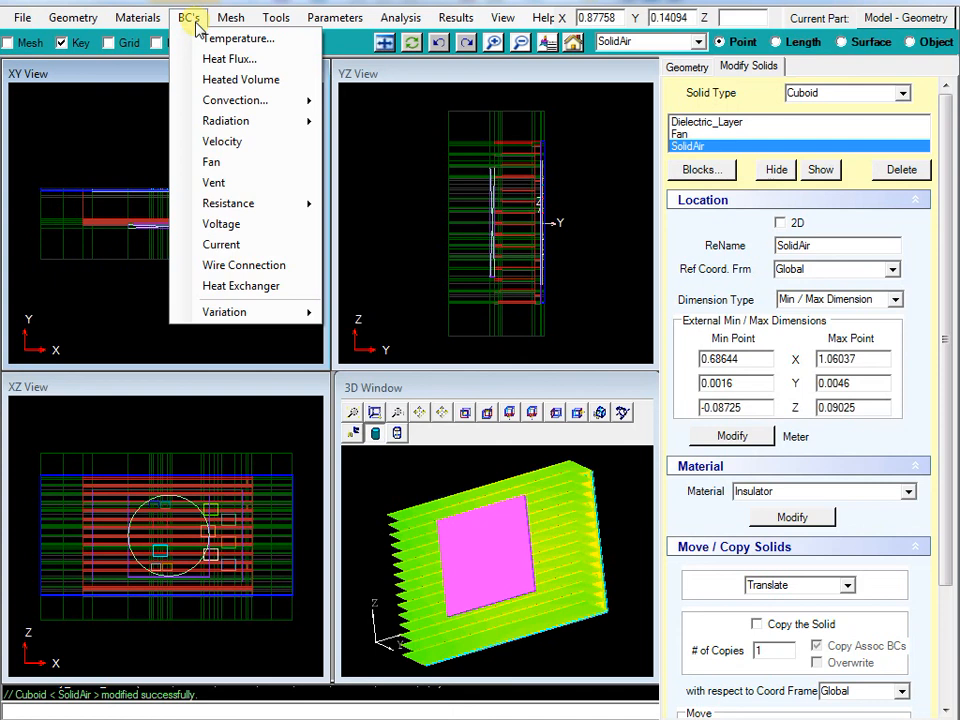
mouse_move(229, 20)
mouse_move(257, 79)
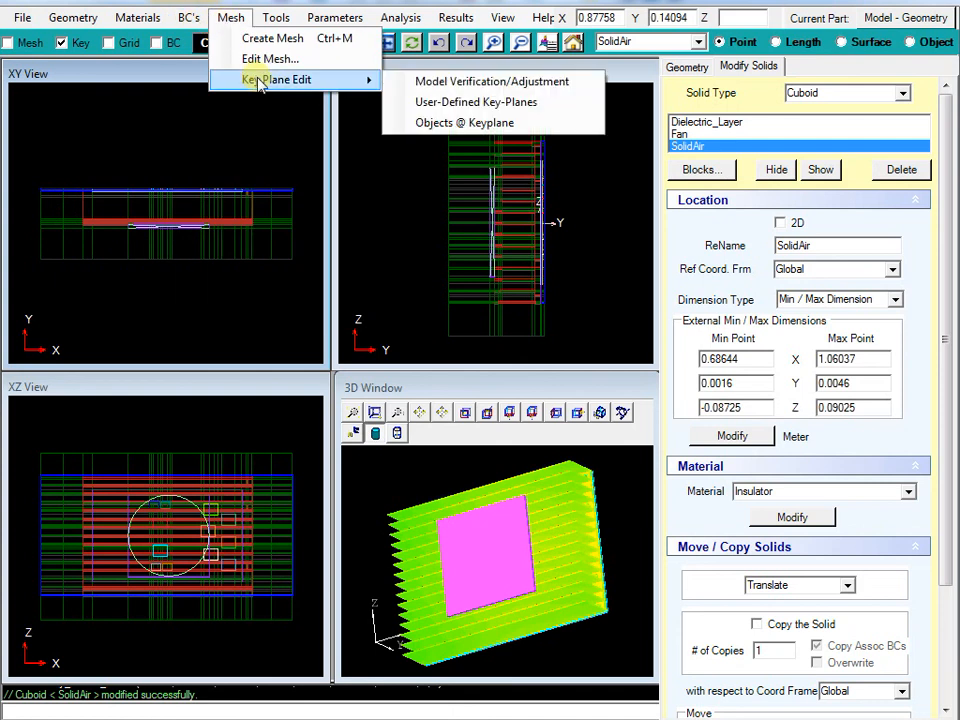
left_click(440, 104)
left_click(833, 112)
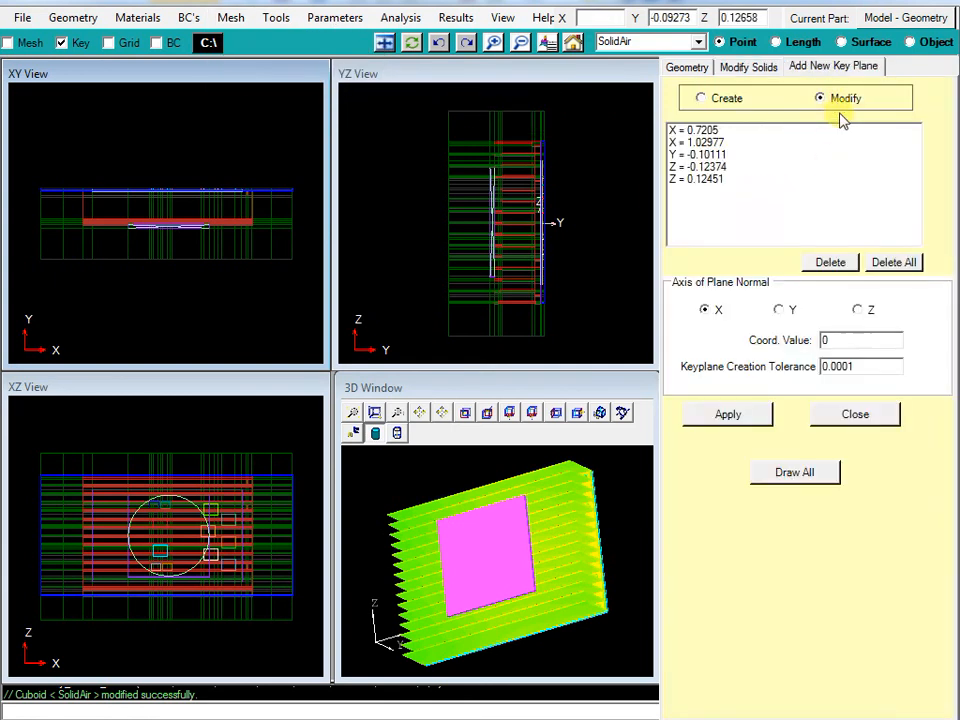
- Set the user-defined Y key plane's coordinate to -0.15, apply it, and finish key plane editing
left_click(720, 180)
left_click(725, 156)
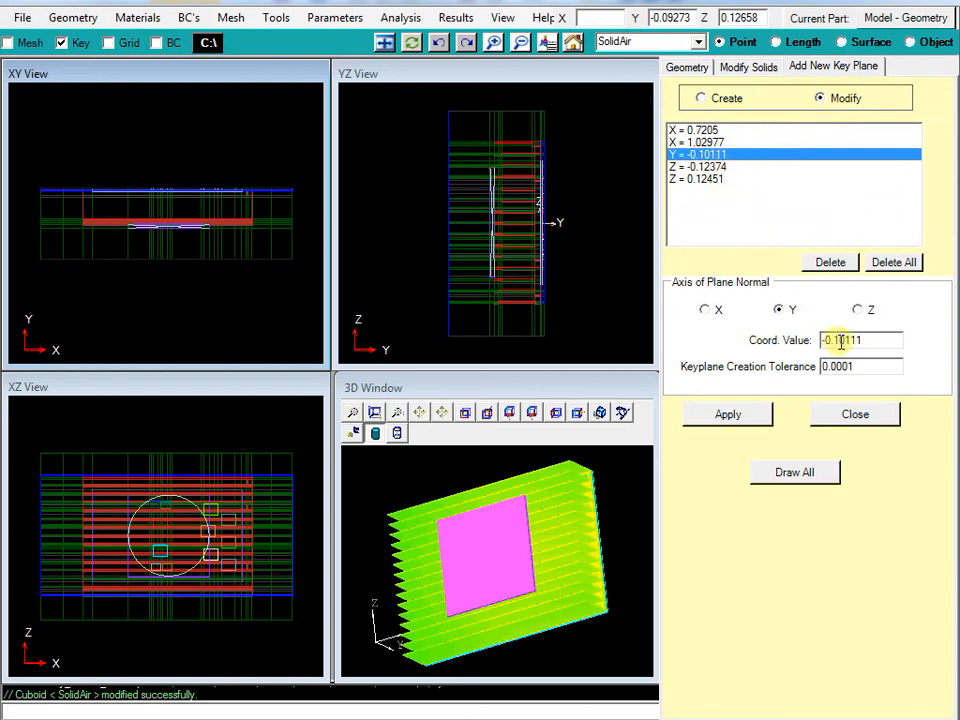
left_click_drag(842, 340, 921, 345)
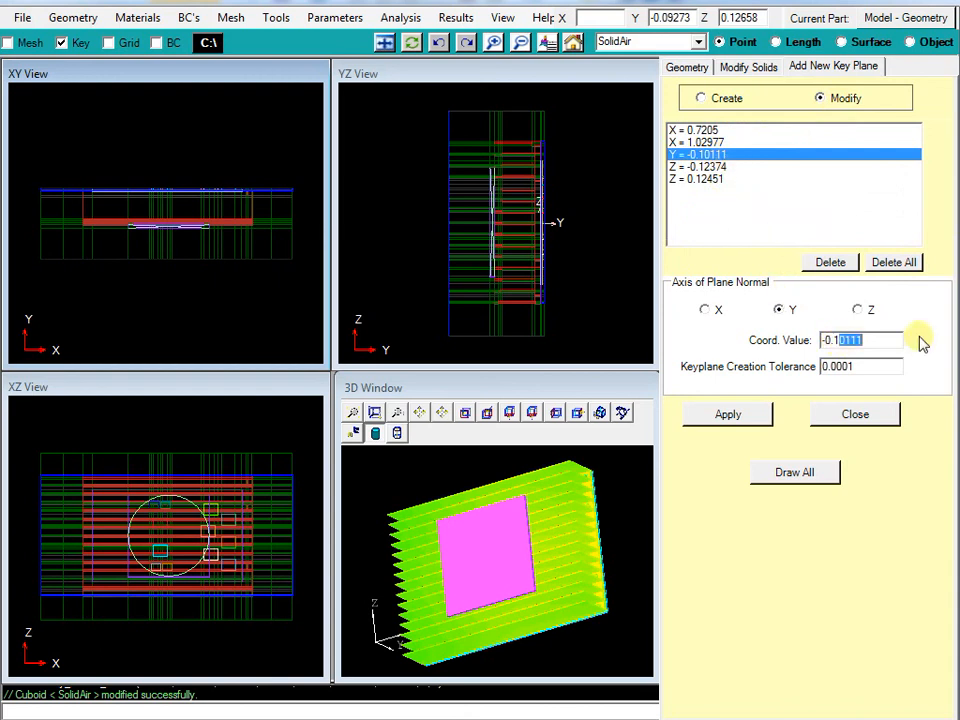
type("5")
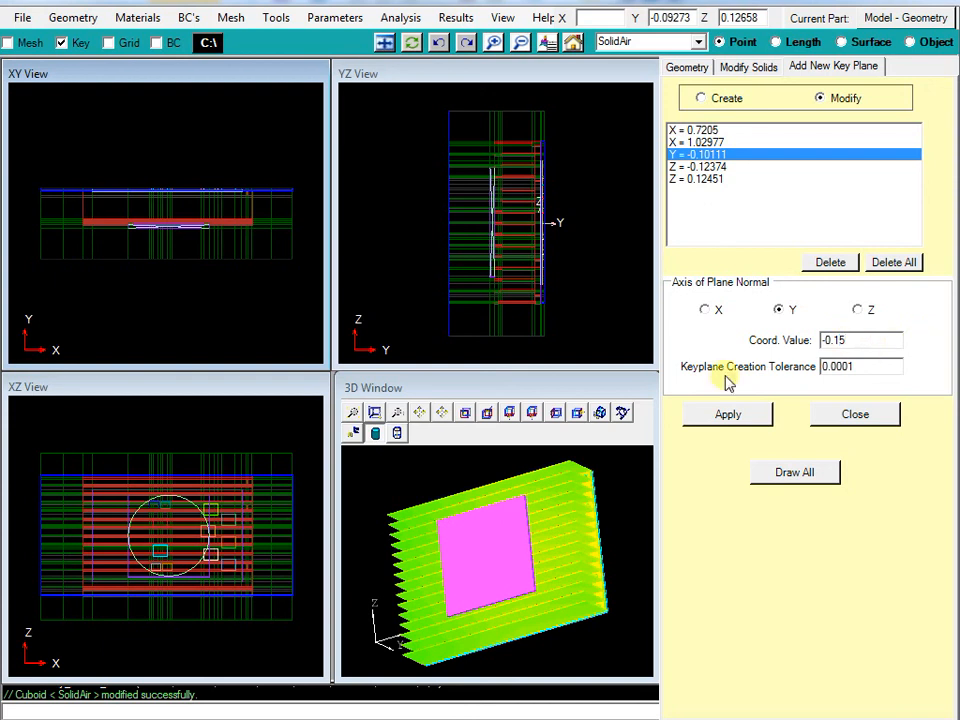
left_click(754, 416)
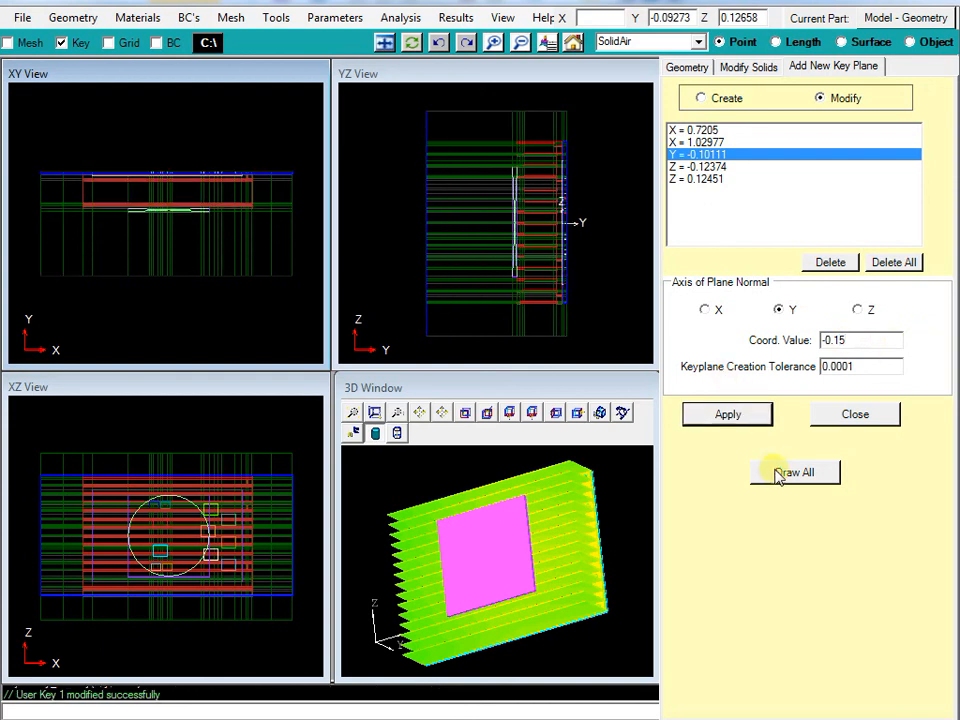
left_click(845, 418)
- Display the mesh and review the global mesh parameters and element counts
left_click(28, 42)
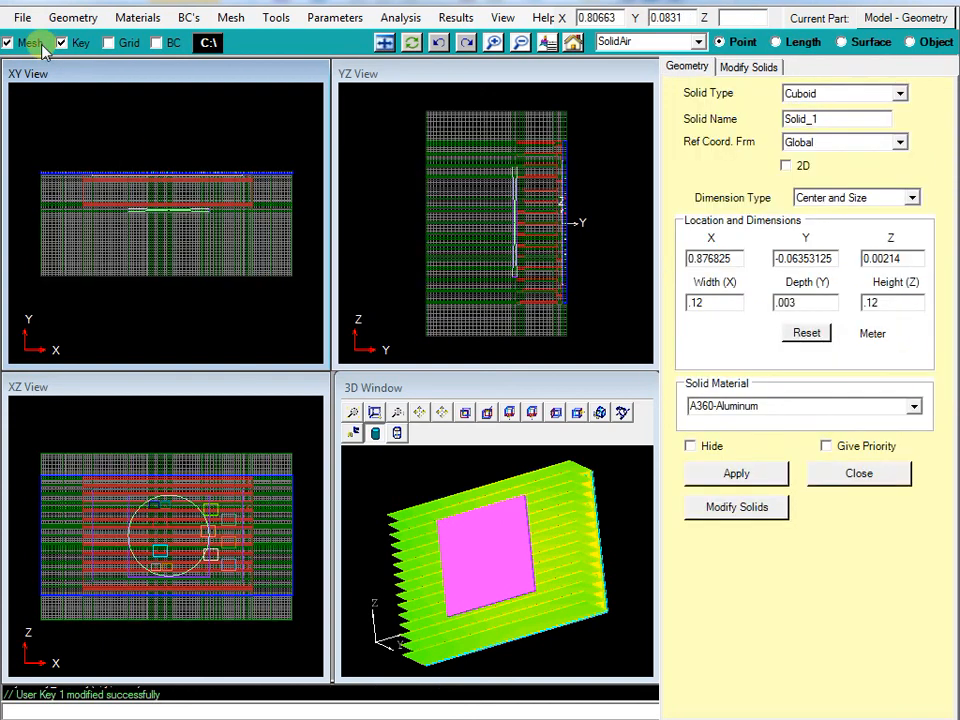
left_click(231, 18)
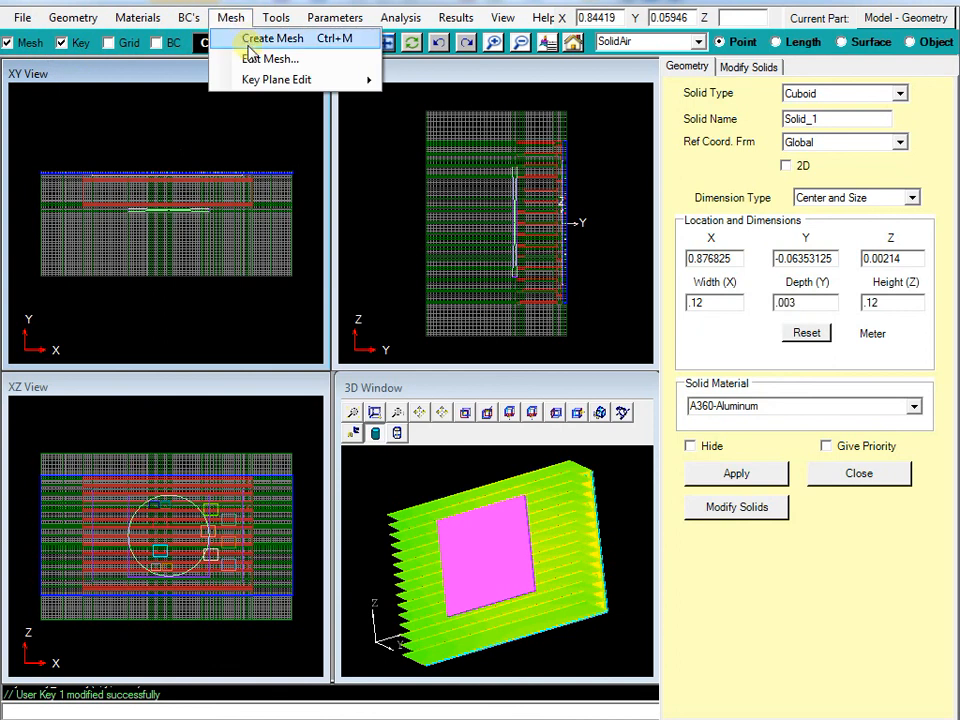
left_click(246, 39)
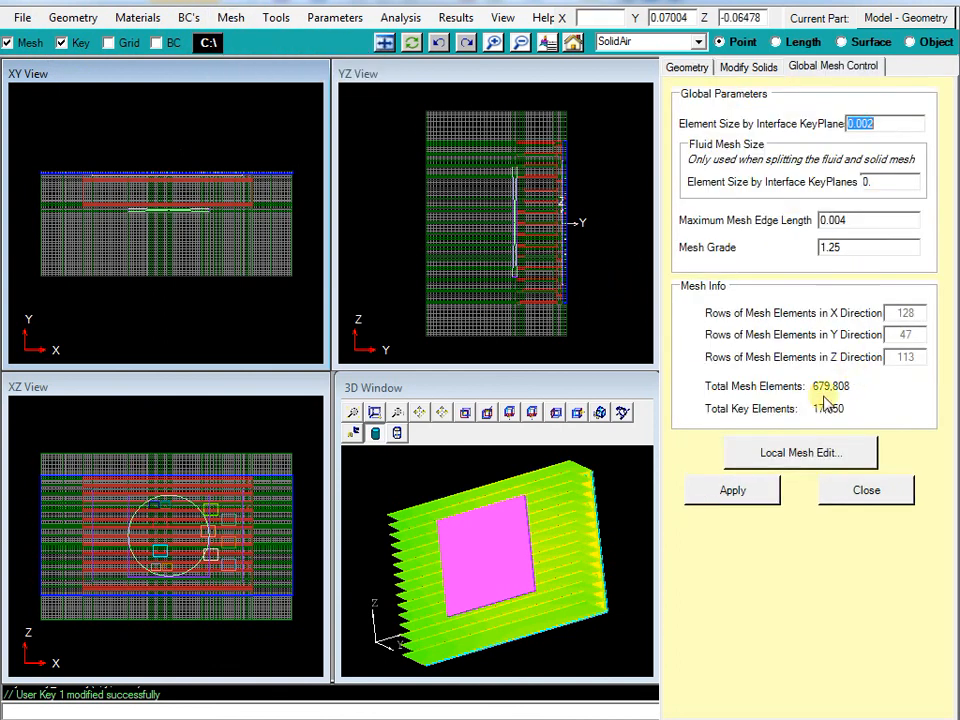
left_click(866, 491)
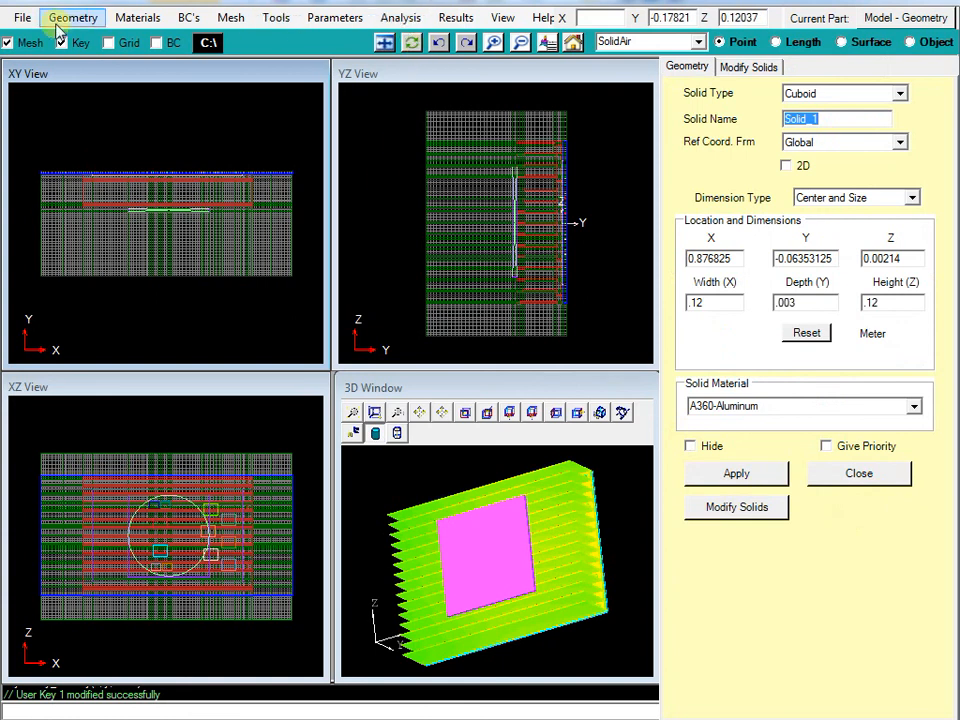
- Save the model to its database and acknowledge the save
left_click(24, 18)
left_click(64, 121)
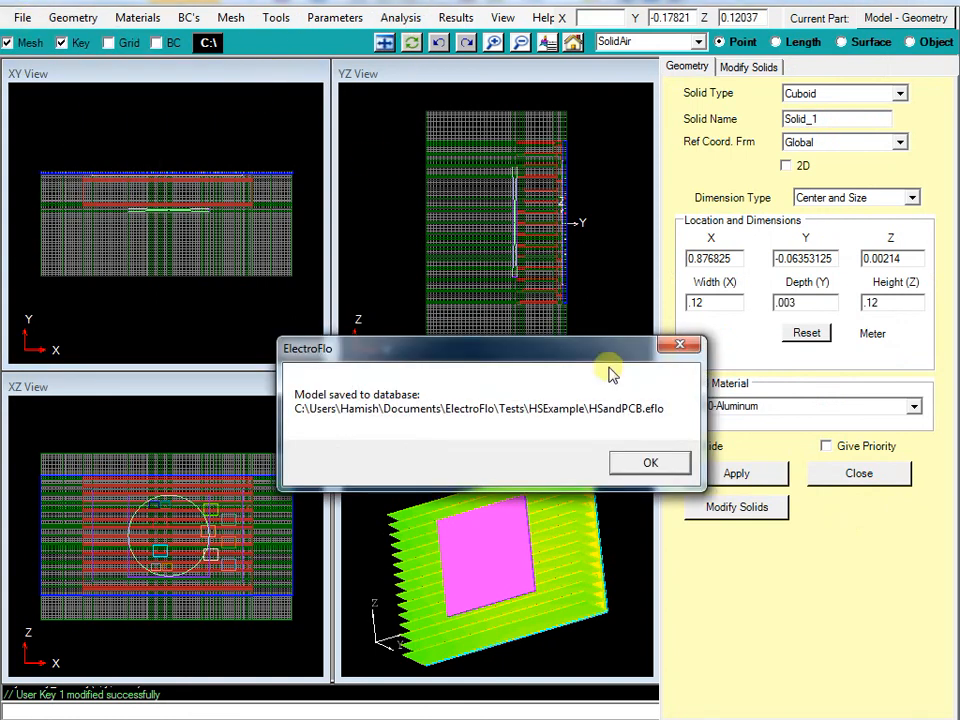
left_click(651, 465)
- Run the analysis in the run folder HSandPCB_Run2Fan and exit the solver once it terminates
left_click(398, 17)
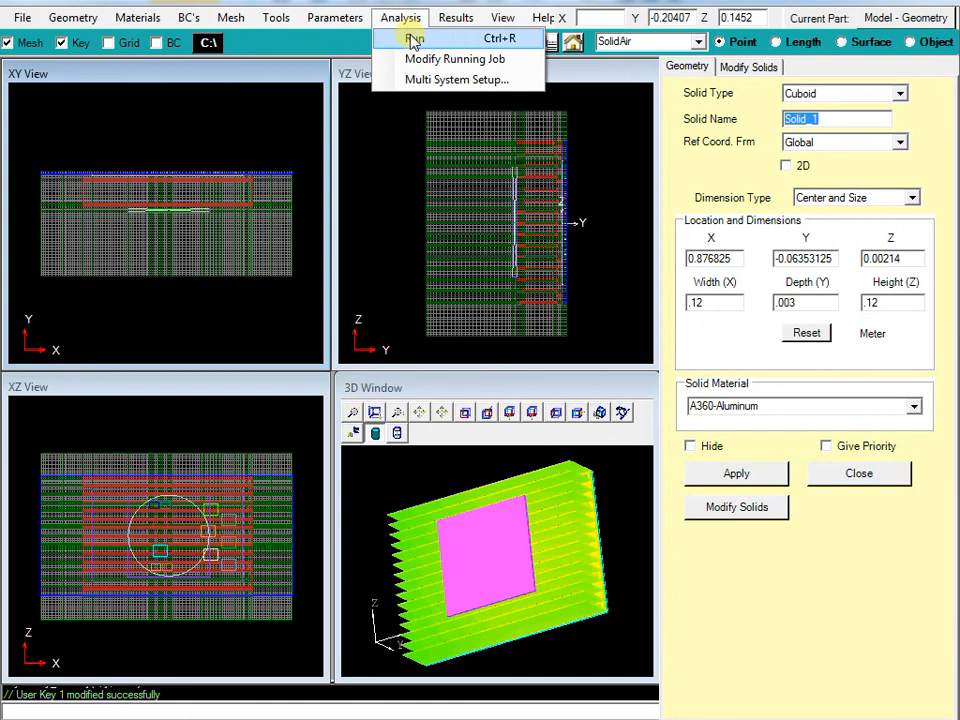
left_click(408, 35)
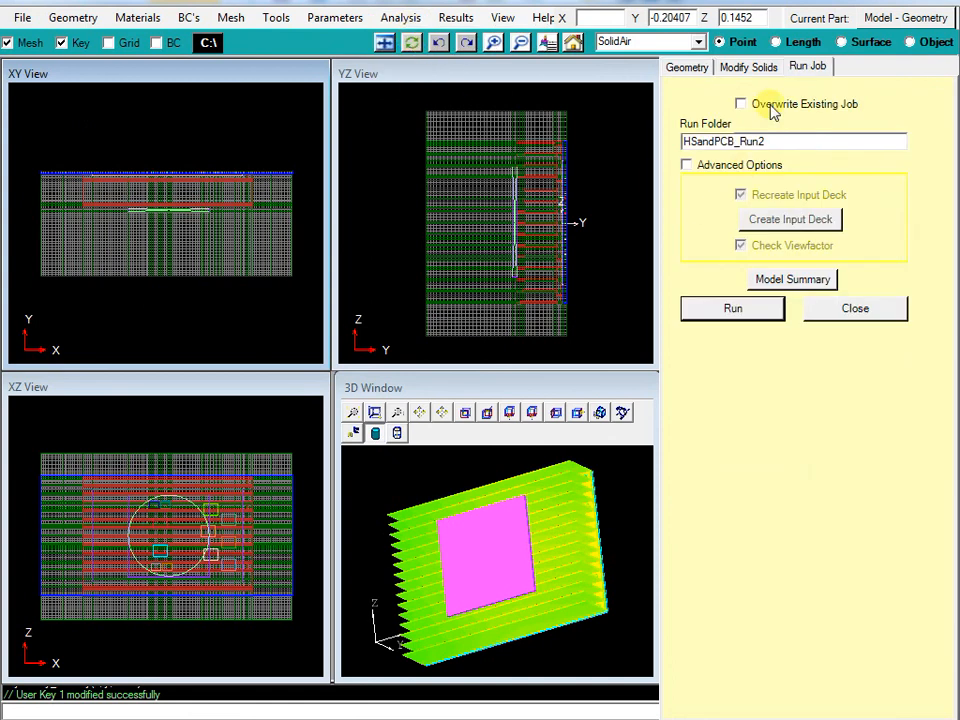
left_click(762, 141)
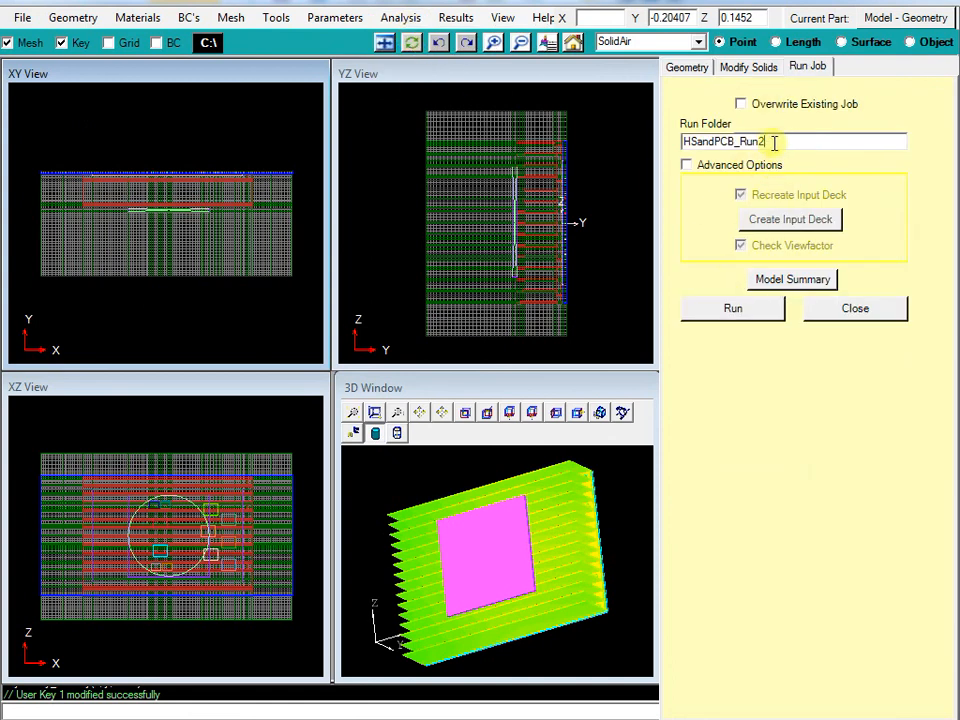
type("2")
left_click(708, 312)
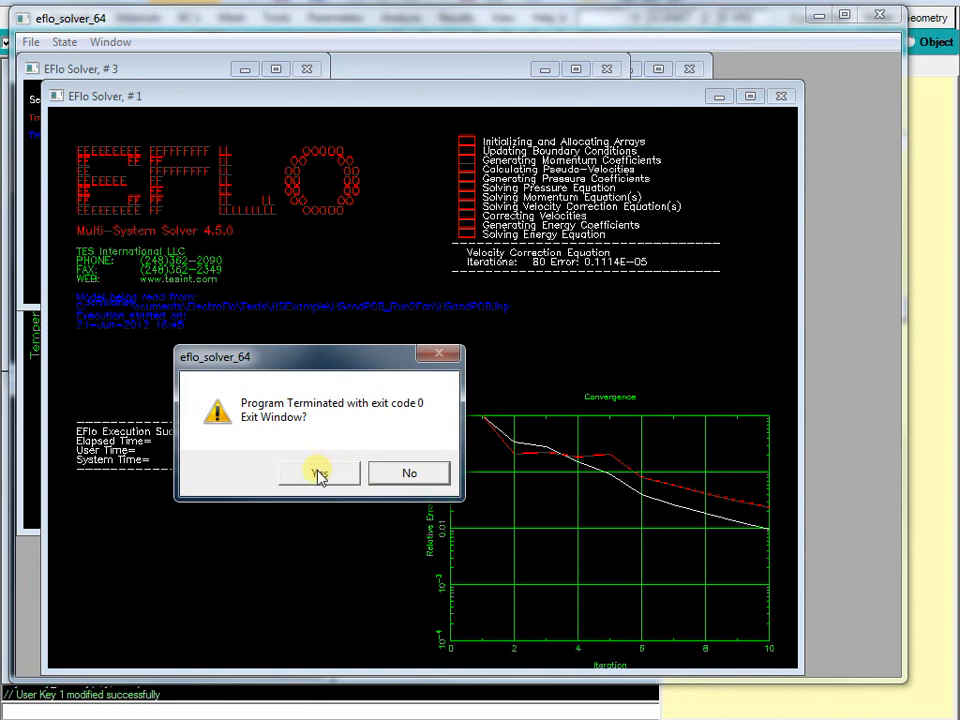
left_click(319, 474)
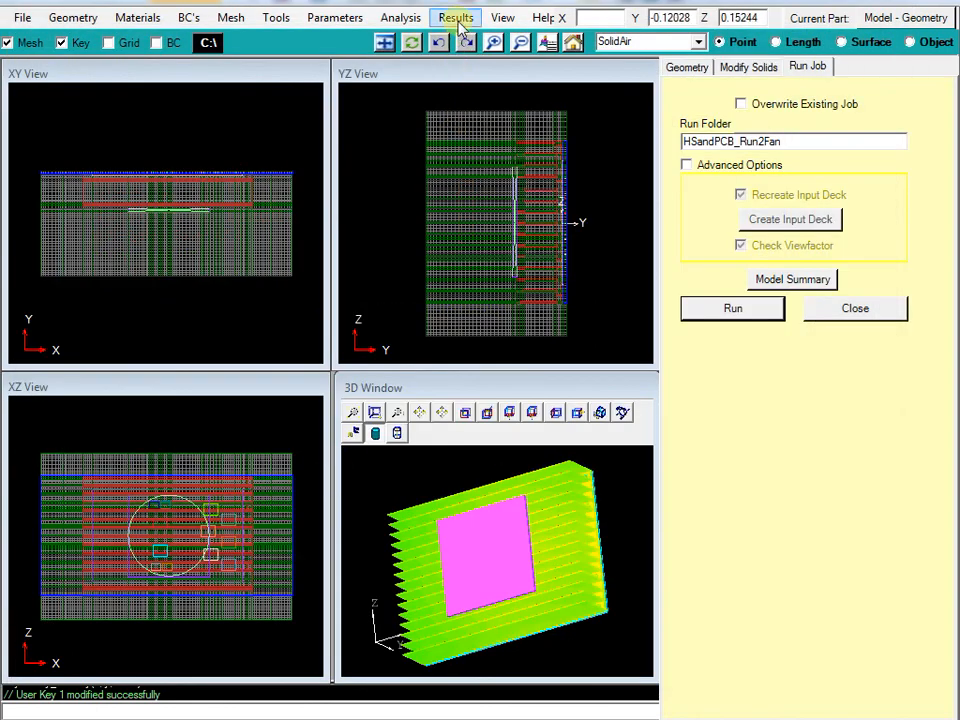
- Load the HSandPCB.vtr results from HSandPCB_Run2Fan and move the color key clear of the XY and XZ views
left_click(457, 20)
left_click(478, 37)
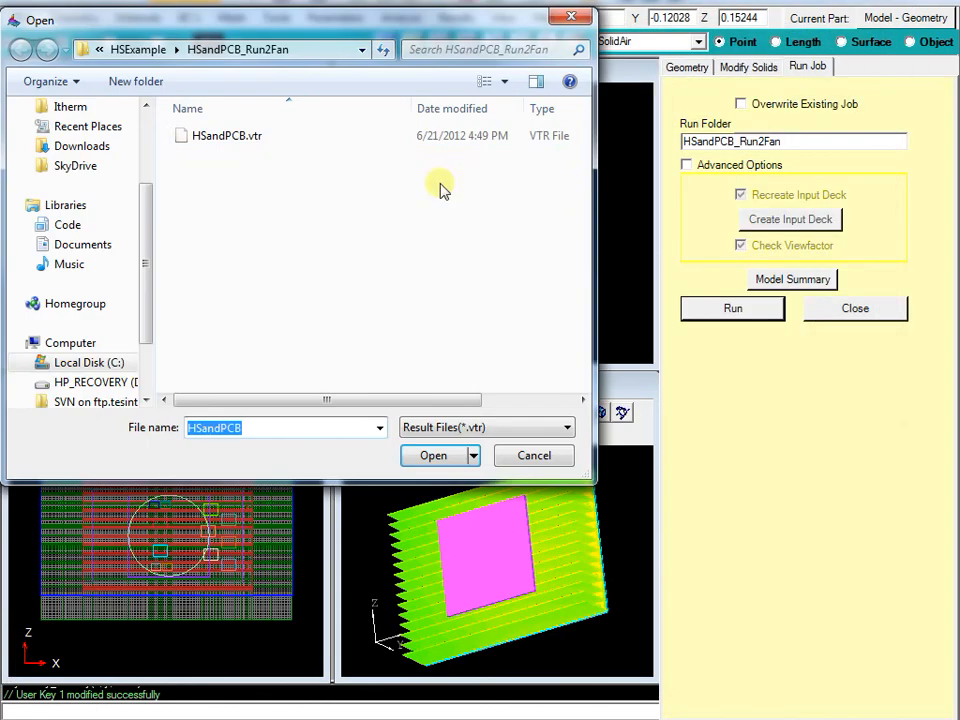
double_click(319, 137)
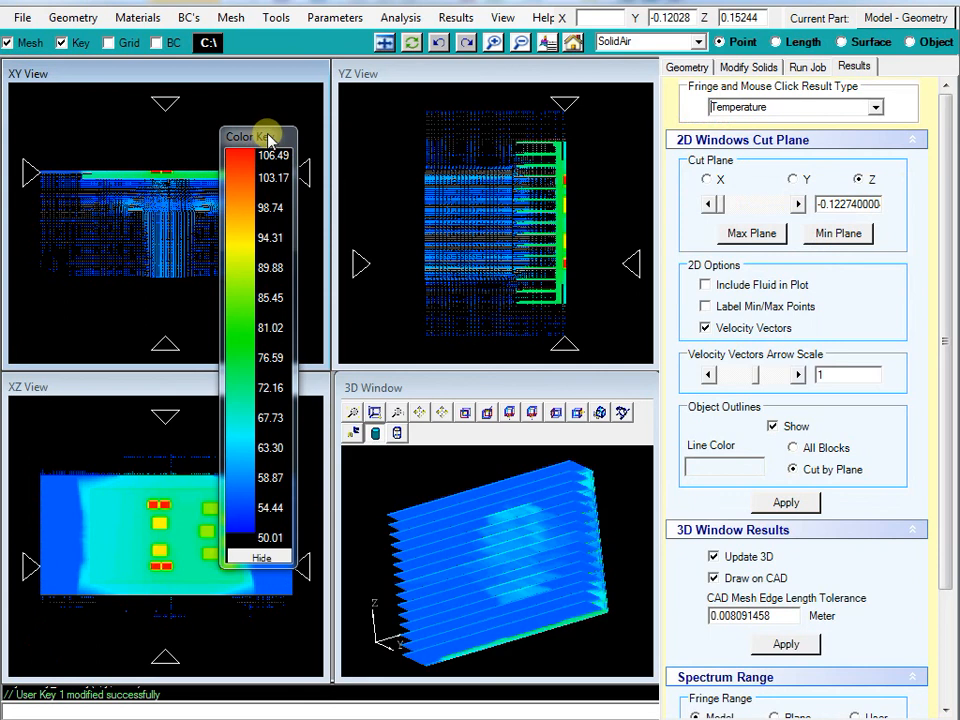
left_click_drag(264, 136, 316, 135)
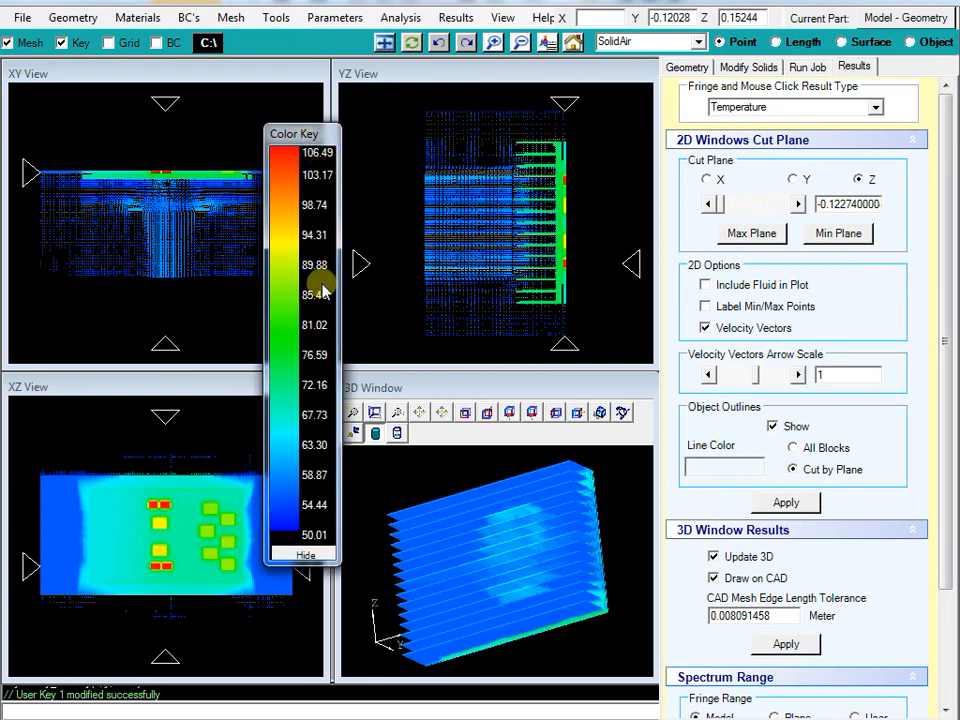
left_click_drag(320, 138, 360, 139)
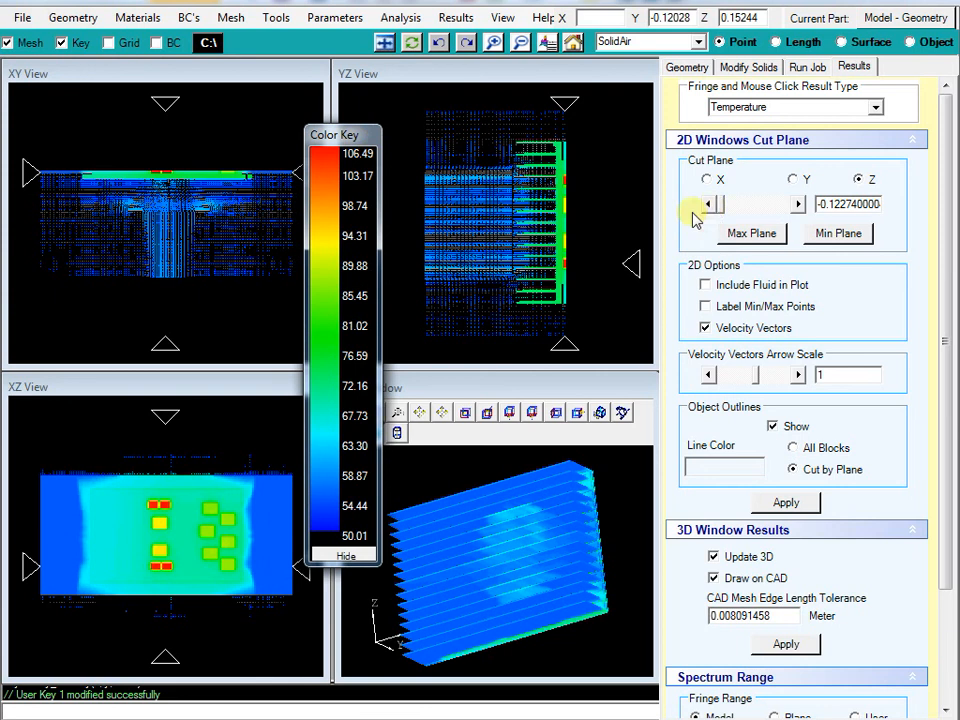
- Step the Z cut plane through the model to about -0.00646 and examine the temperature and velocity vectors in the XY view
left_click(799, 206)
left_click(799, 206)
left_click(799, 206)
left_click(799, 206)
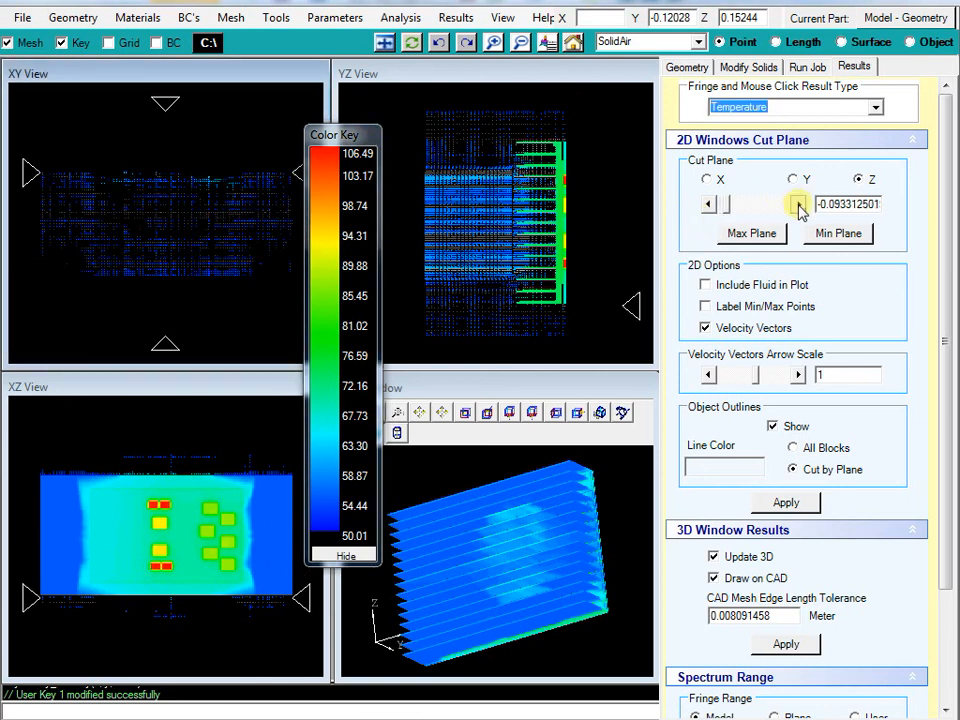
left_click(797, 205)
left_click(793, 206)
left_click(793, 205)
left_click(790, 206)
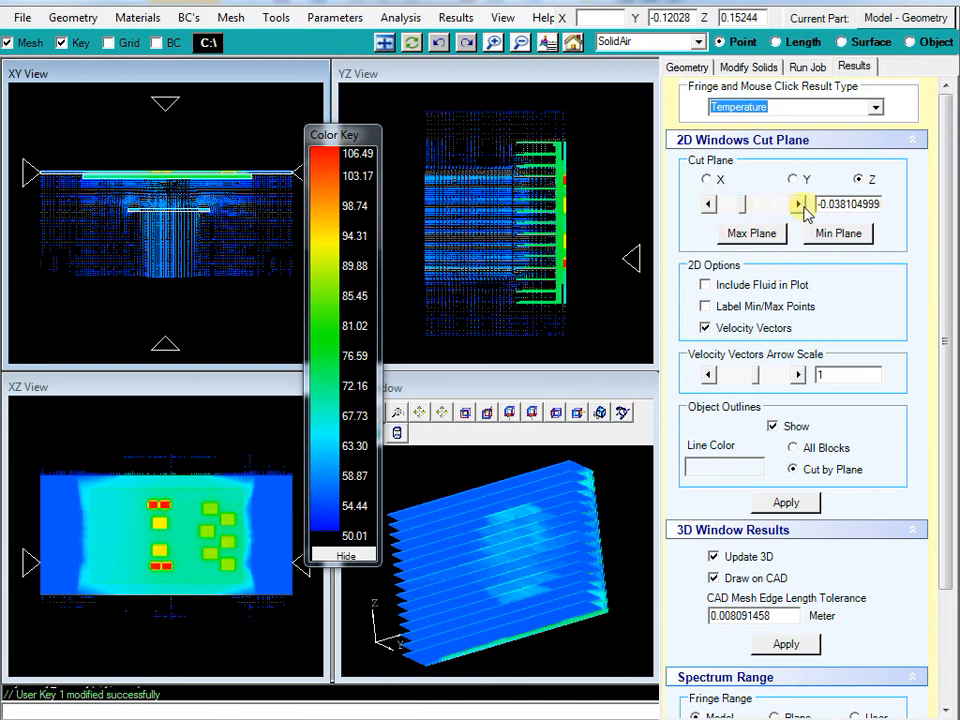
left_click(799, 205)
left_click(799, 205)
left_click(799, 205)
left_click(799, 205)
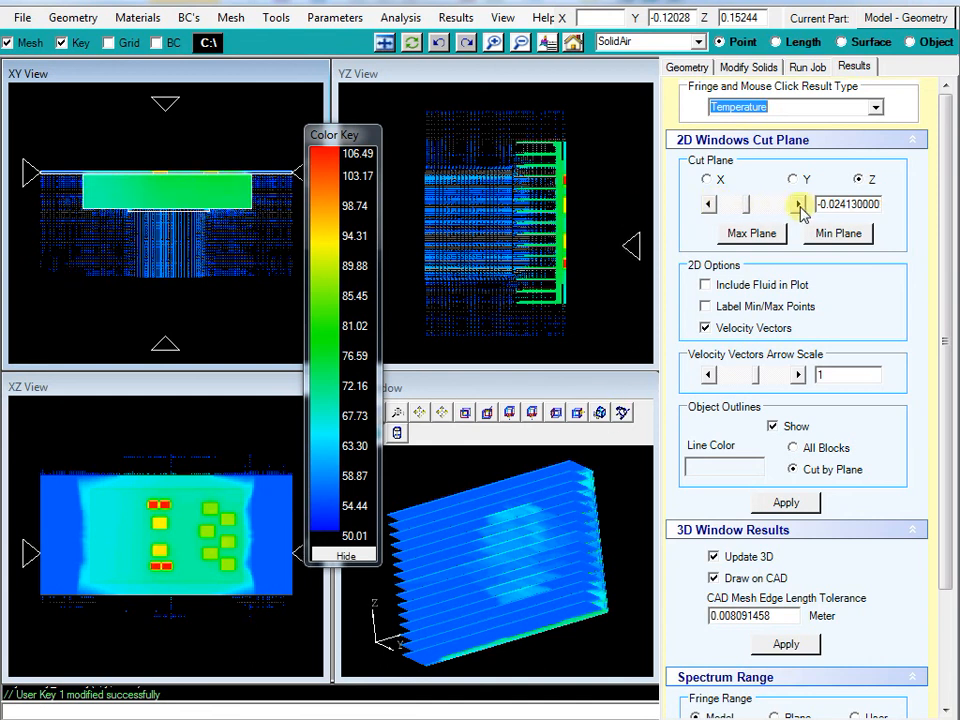
left_click(799, 205)
left_click(799, 205)
left_click(799, 205)
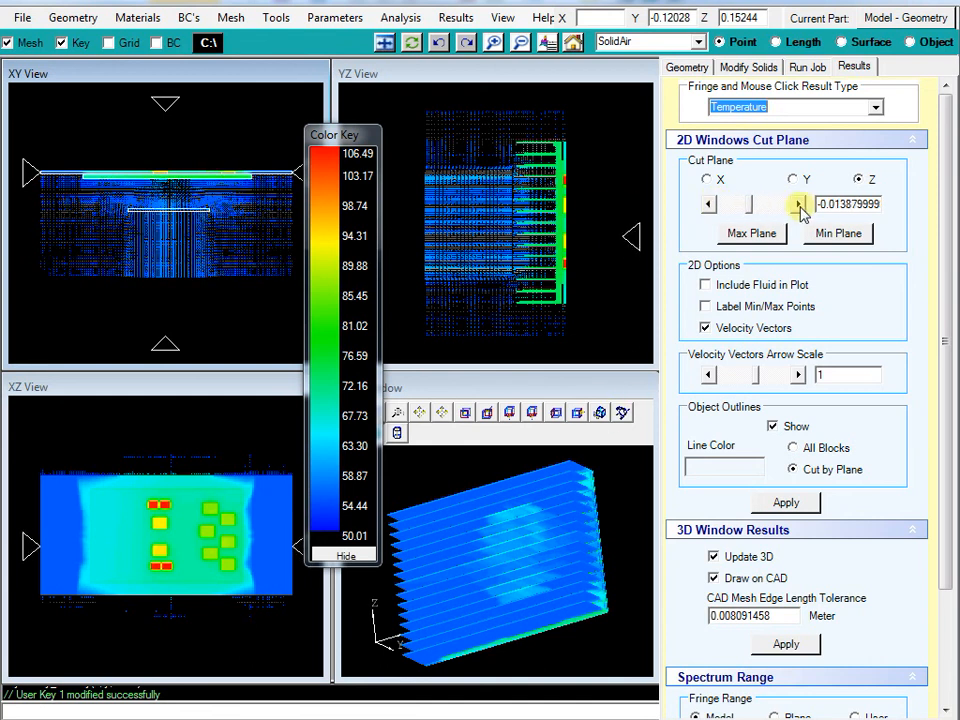
left_click(799, 205)
left_click(799, 205)
left_click(799, 205)
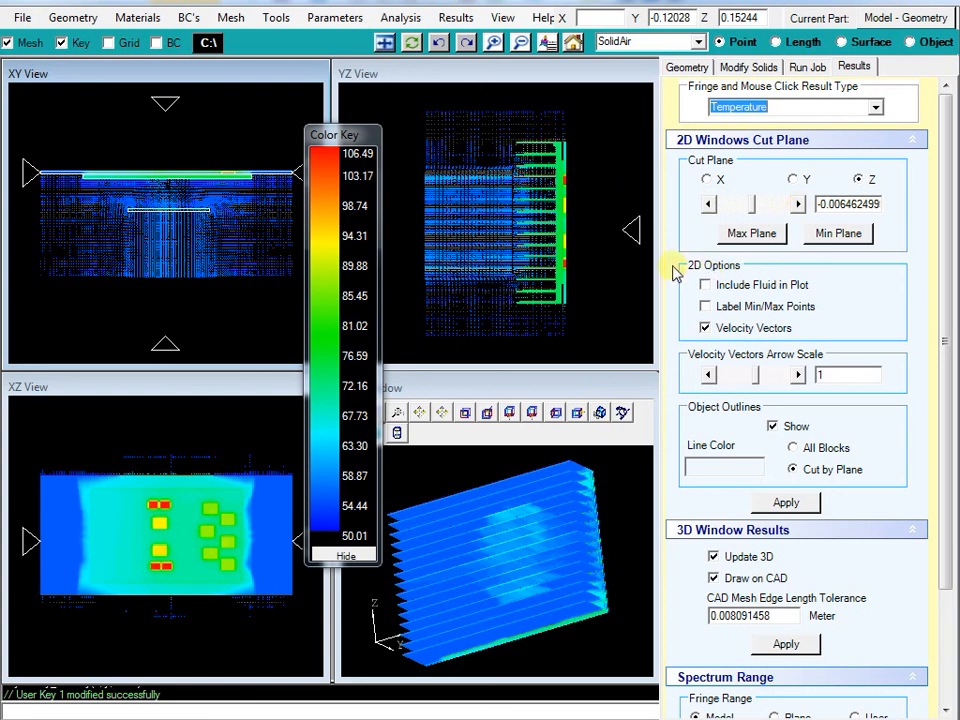
left_click(457, 19)
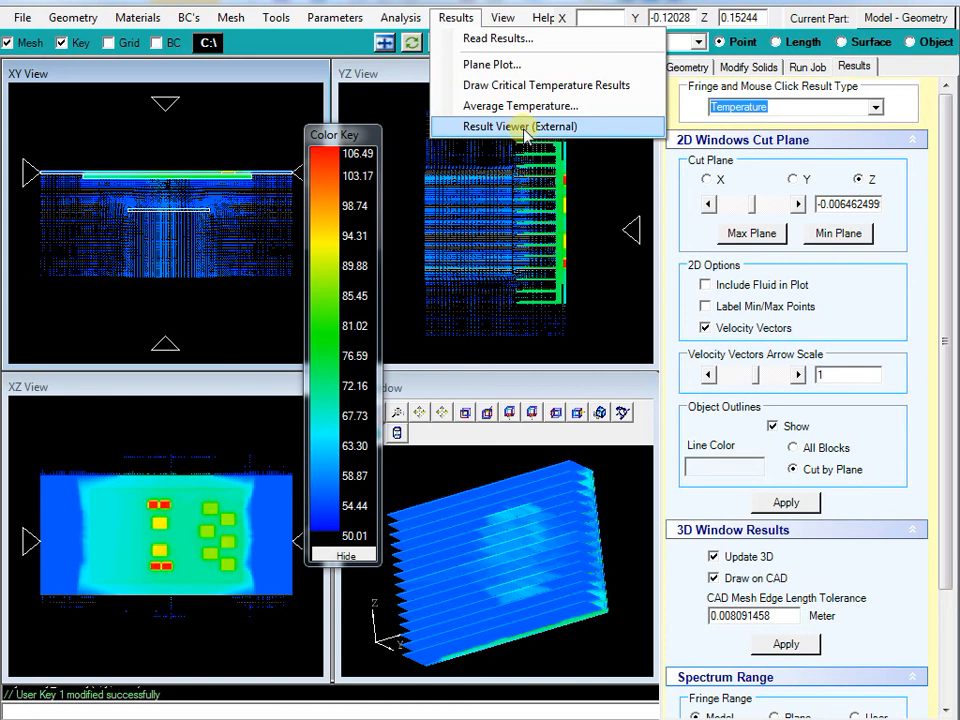
left_click(669, 181)
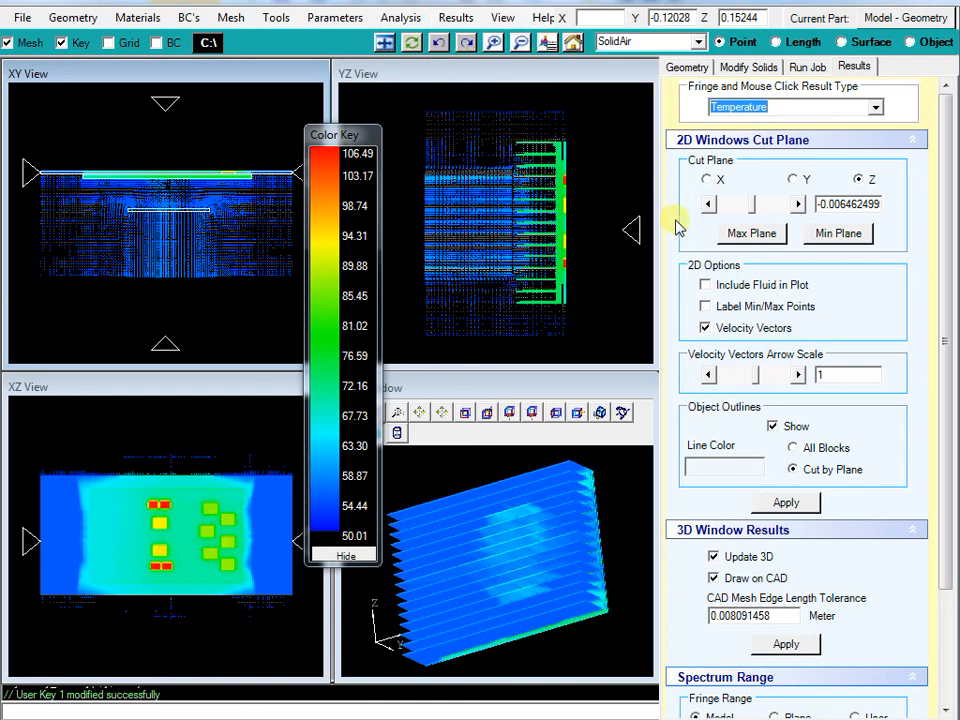